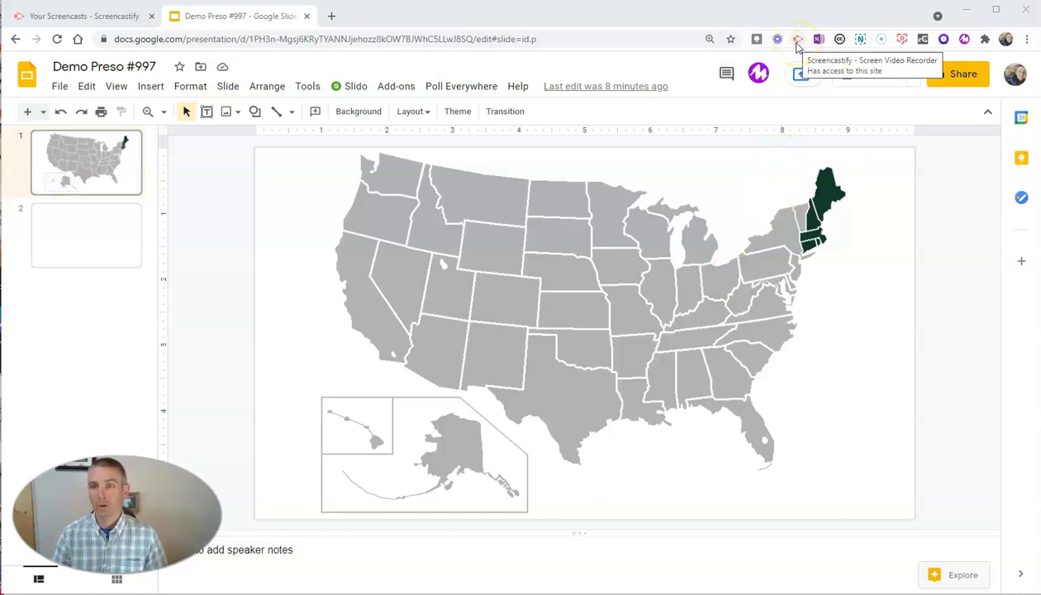
Start a browser-tab recording of the map slide with microphone and embedded webcam
left_click(797, 41)
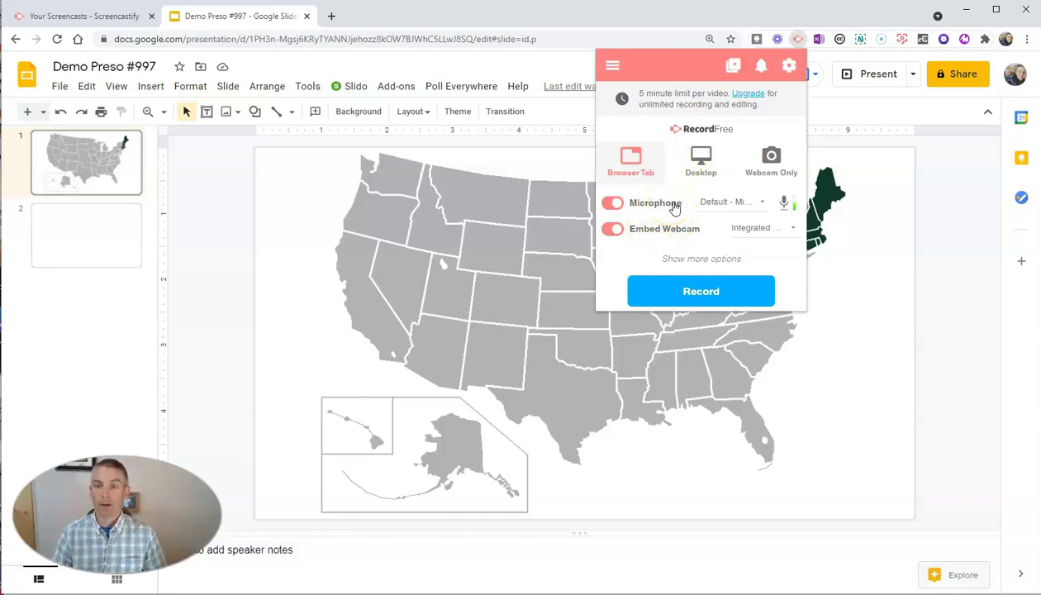
left_click(704, 260)
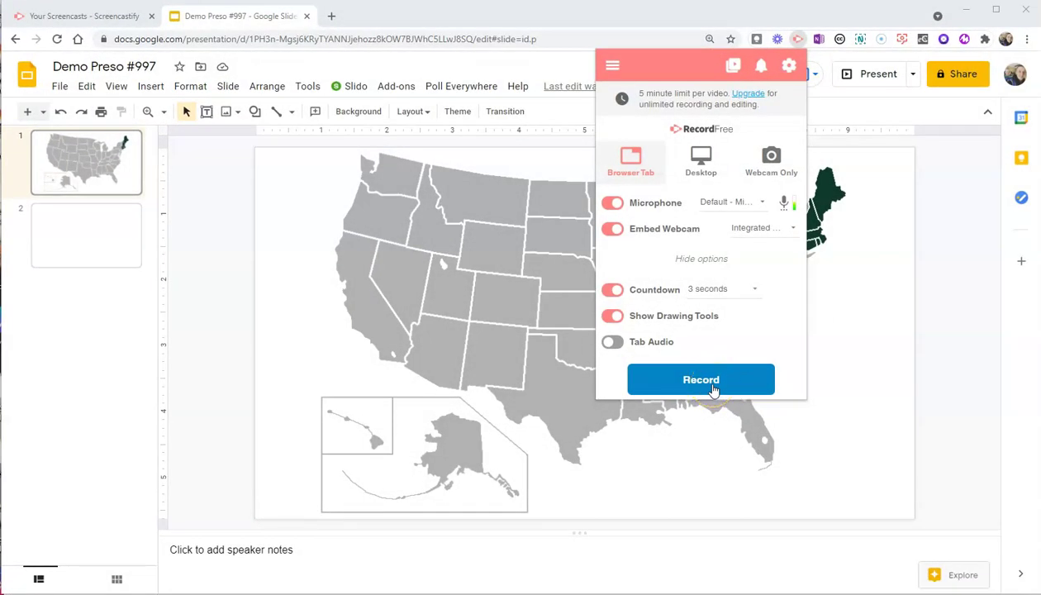
left_click(715, 386)
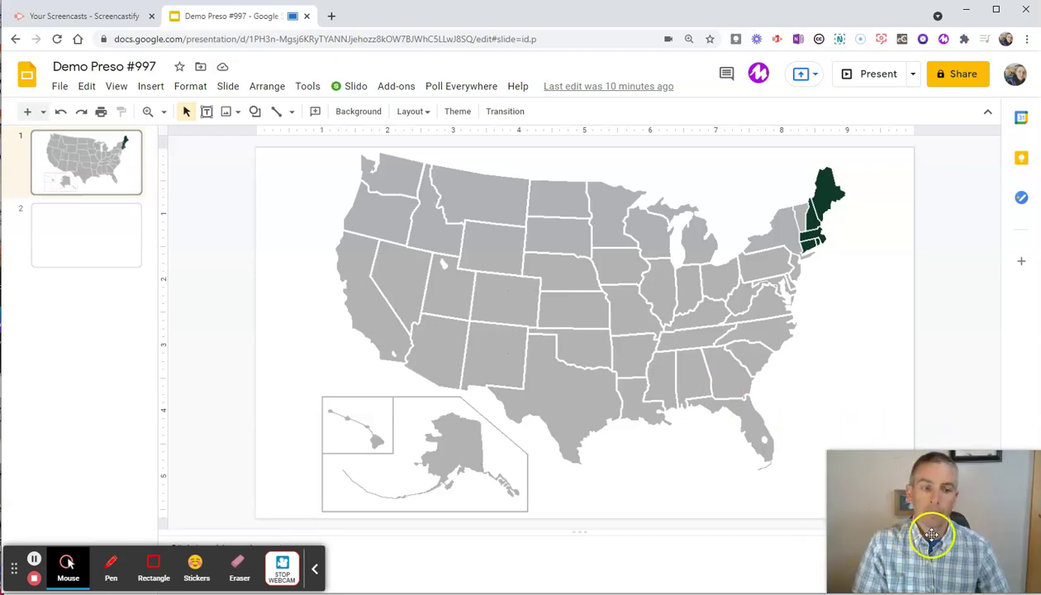
Set the recording's mouse display to Clicks so each click shows a highlight ring
mouse_move(946, 519)
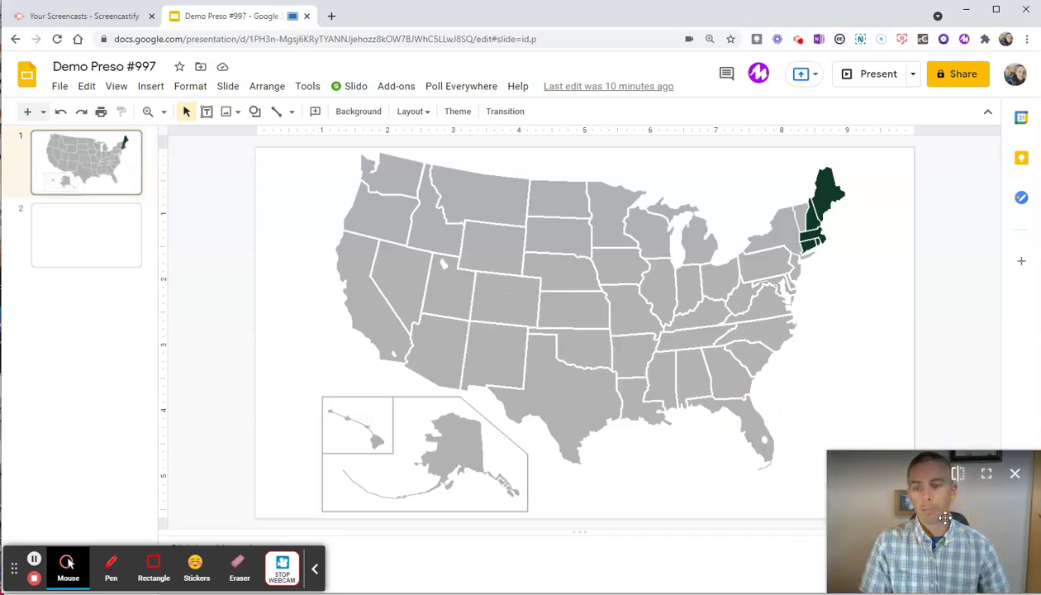
left_click(70, 565)
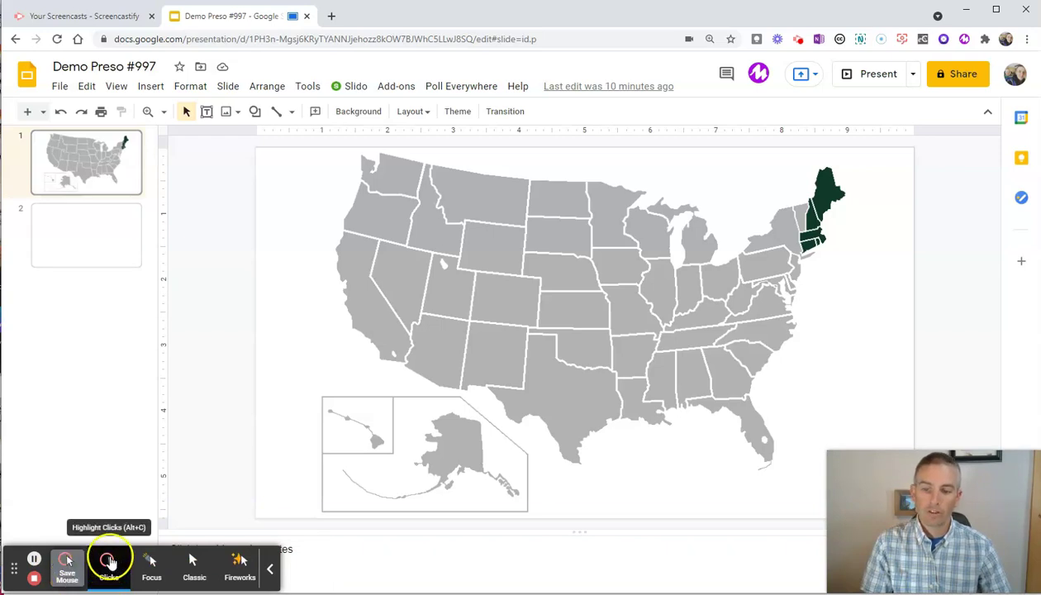
left_click(110, 562)
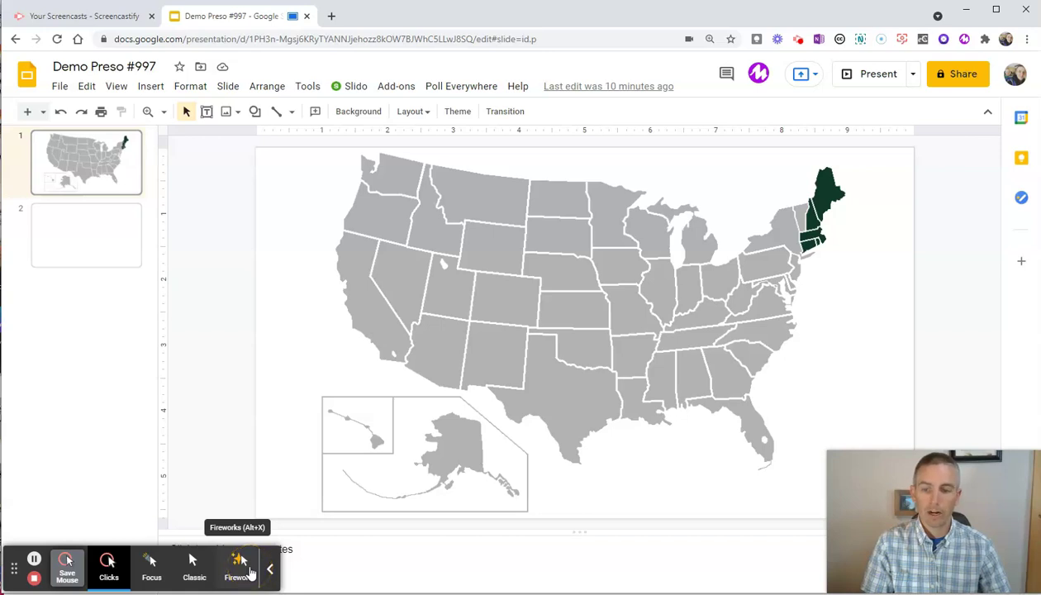
left_click(68, 564)
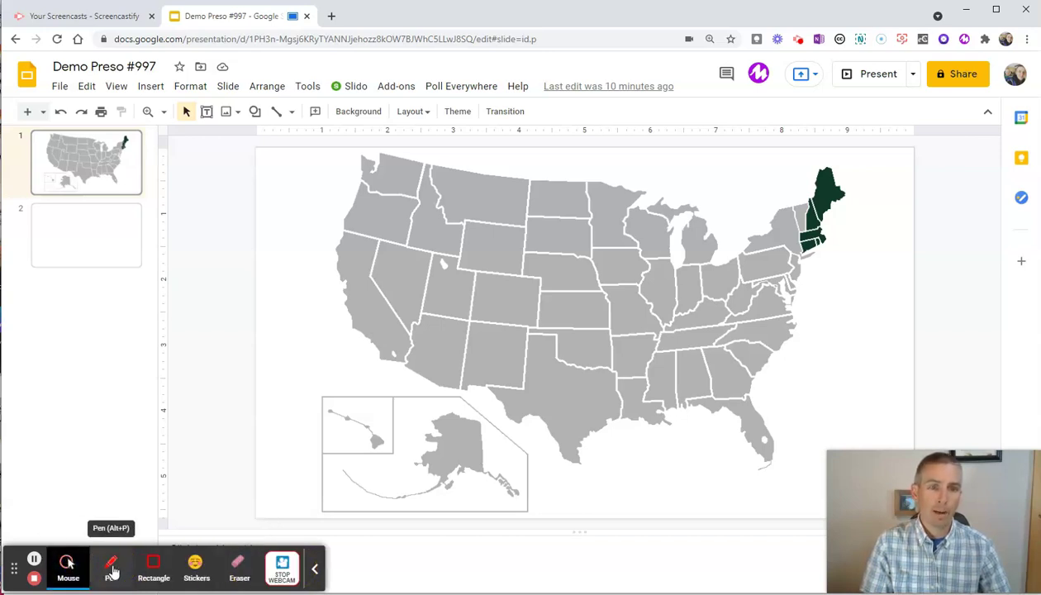
Draw two red pen arrows pointing at Vermont and Maine
left_click(112, 568)
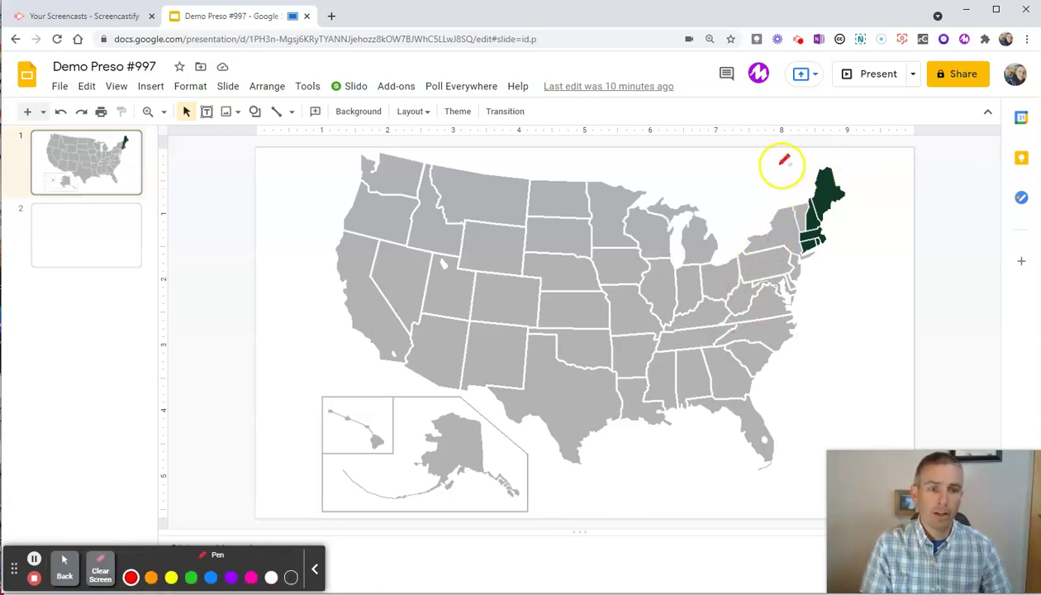
left_click(783, 175)
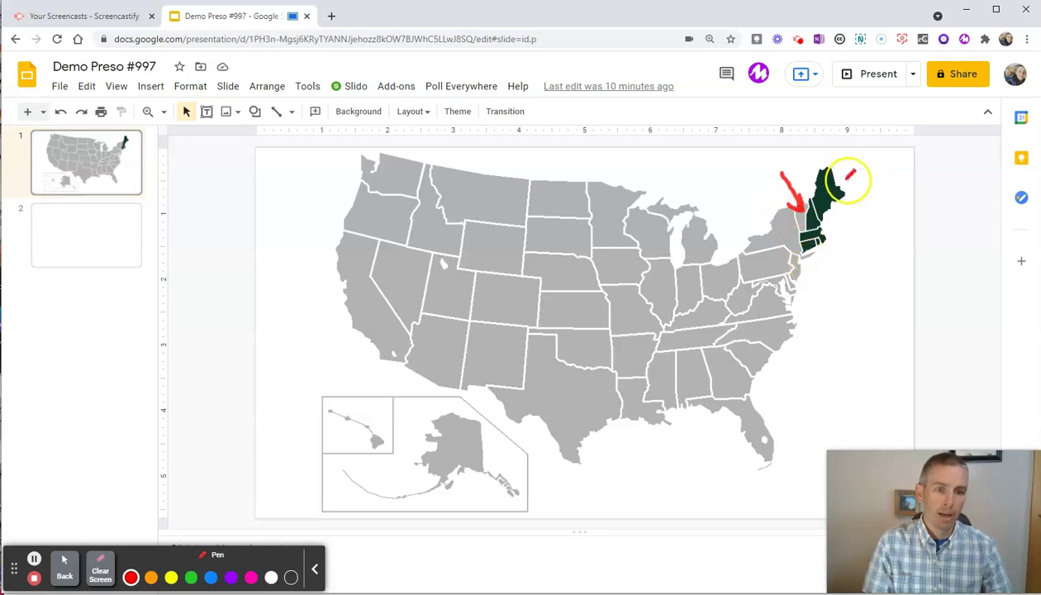
left_click_drag(795, 257, 790, 265)
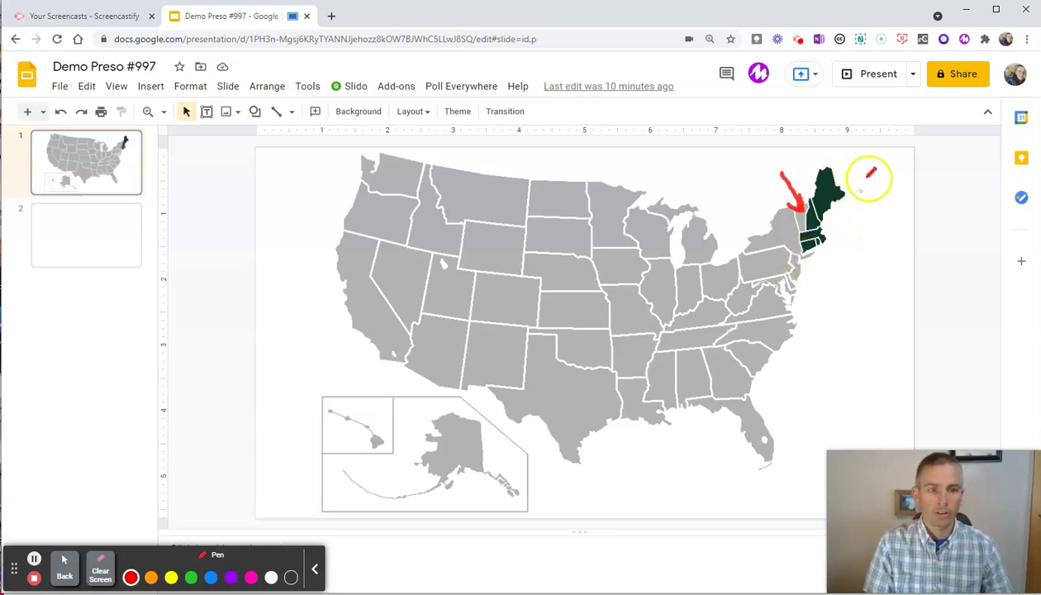
left_click_drag(881, 156, 841, 186)
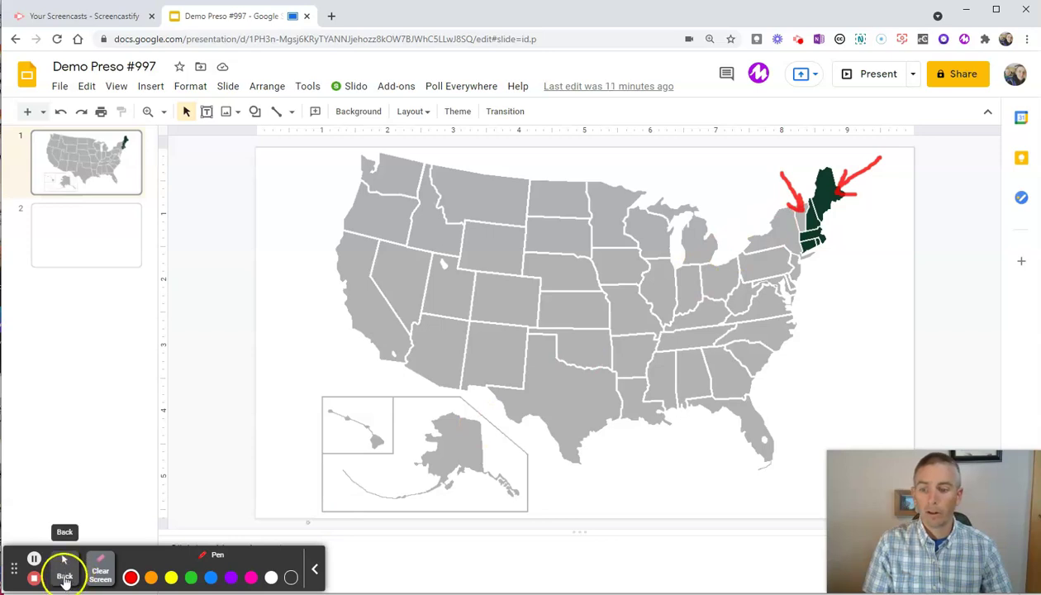
Draw an orange rectangle around New England, then clear all annotations from the screen
left_click(64, 570)
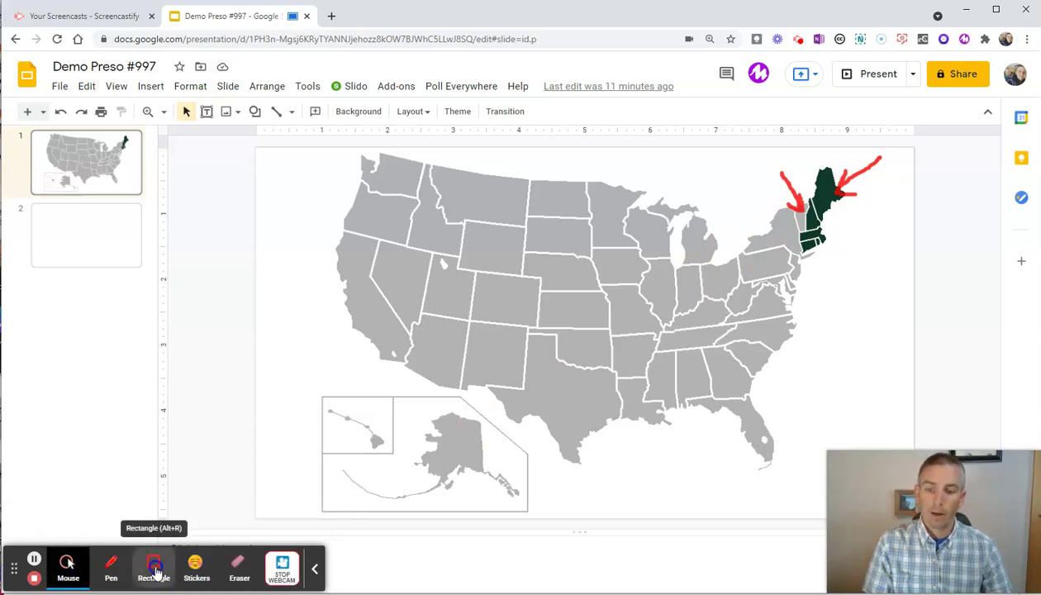
left_click(151, 562)
left_click(151, 577)
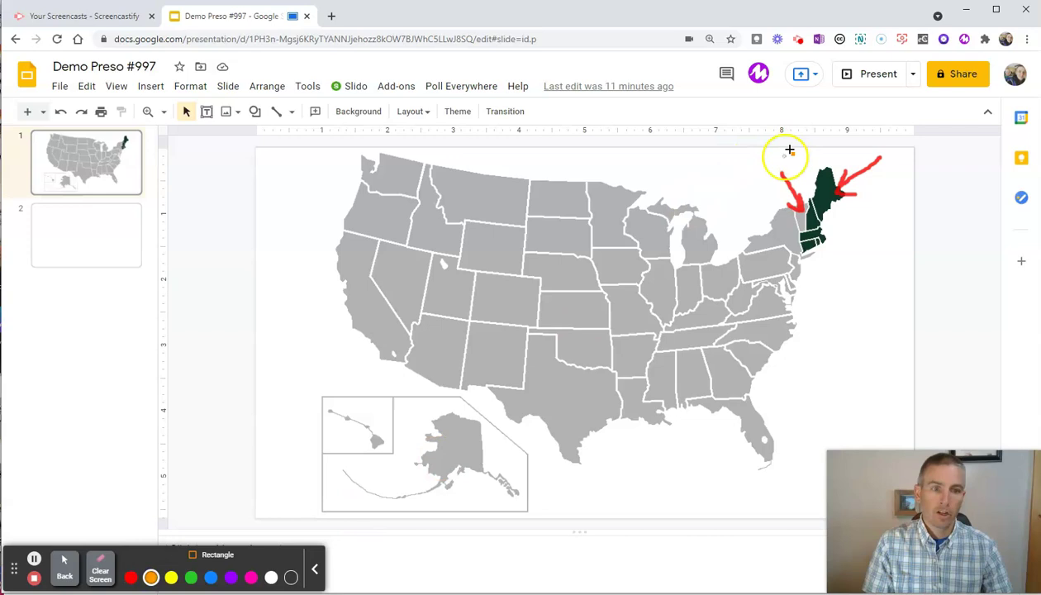
left_click_drag(779, 155, 891, 249)
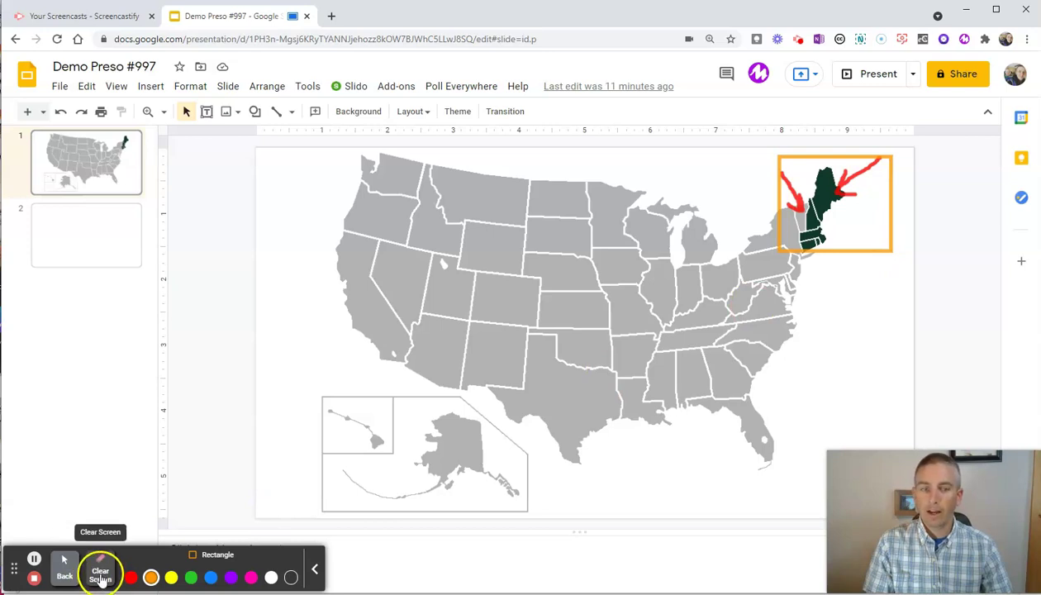
left_click(100, 578)
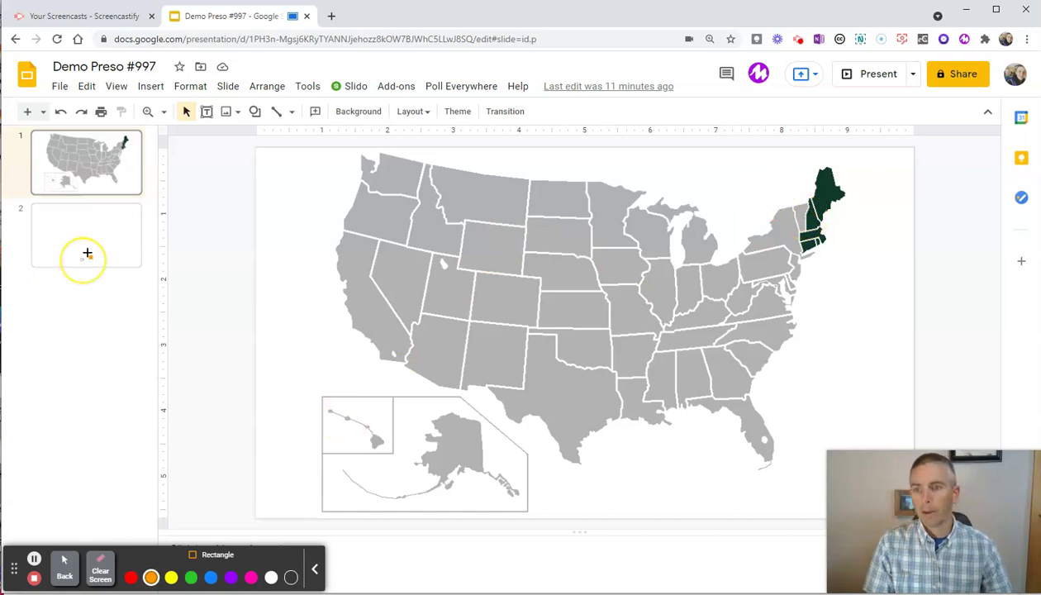
left_click(64, 567)
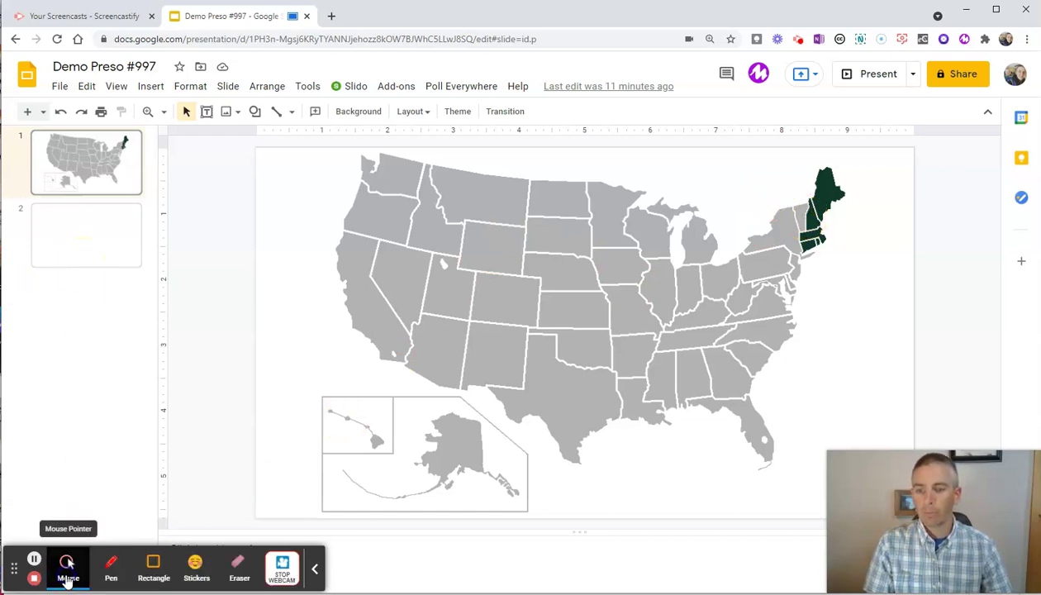
Go to the blank second slide, sketch some purple pen strokes, then clear them
left_click(80, 244)
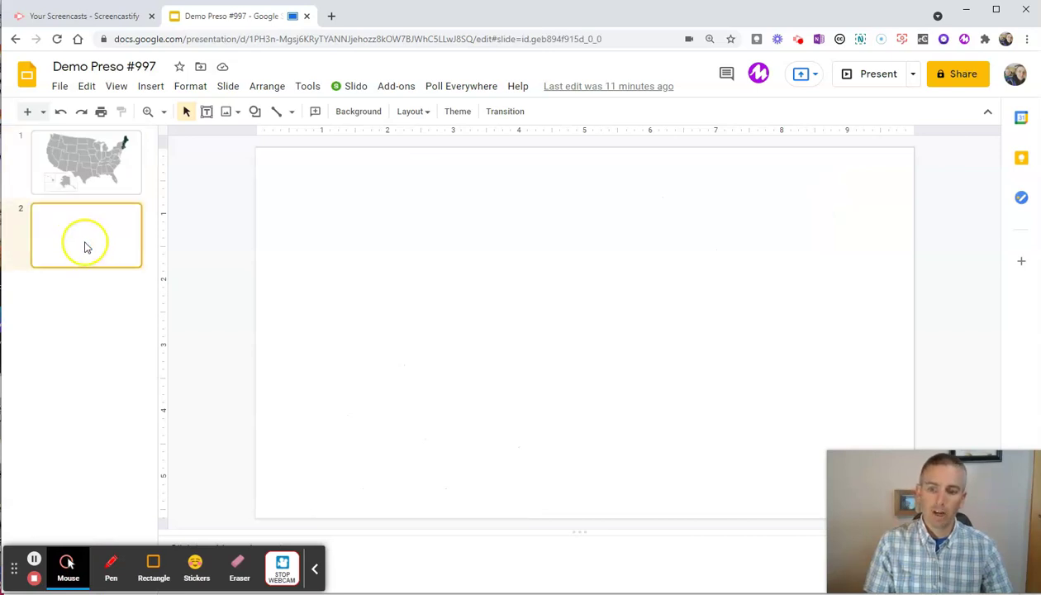
left_click(112, 567)
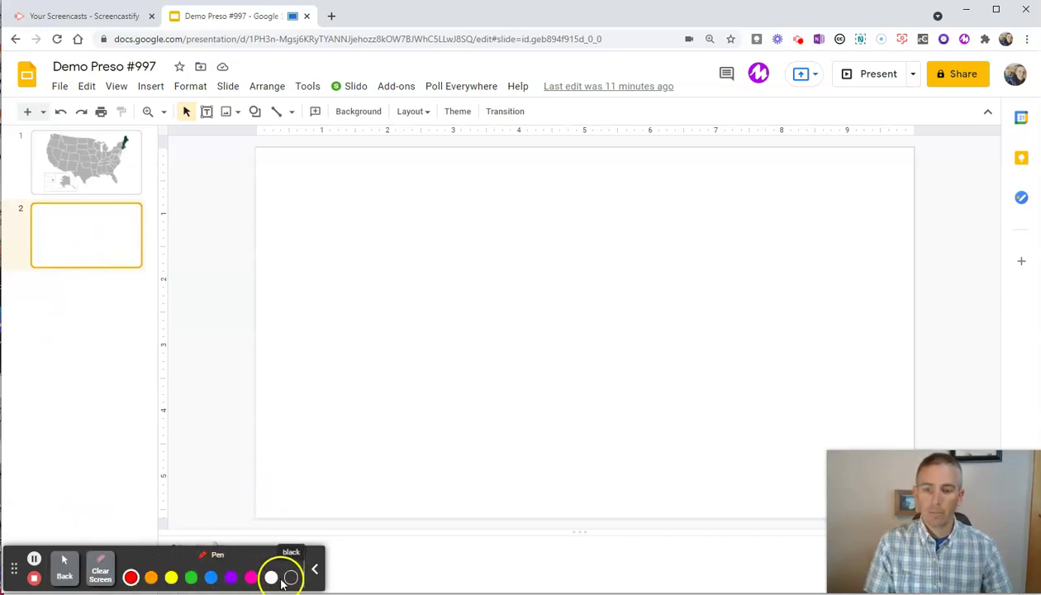
left_click(231, 581)
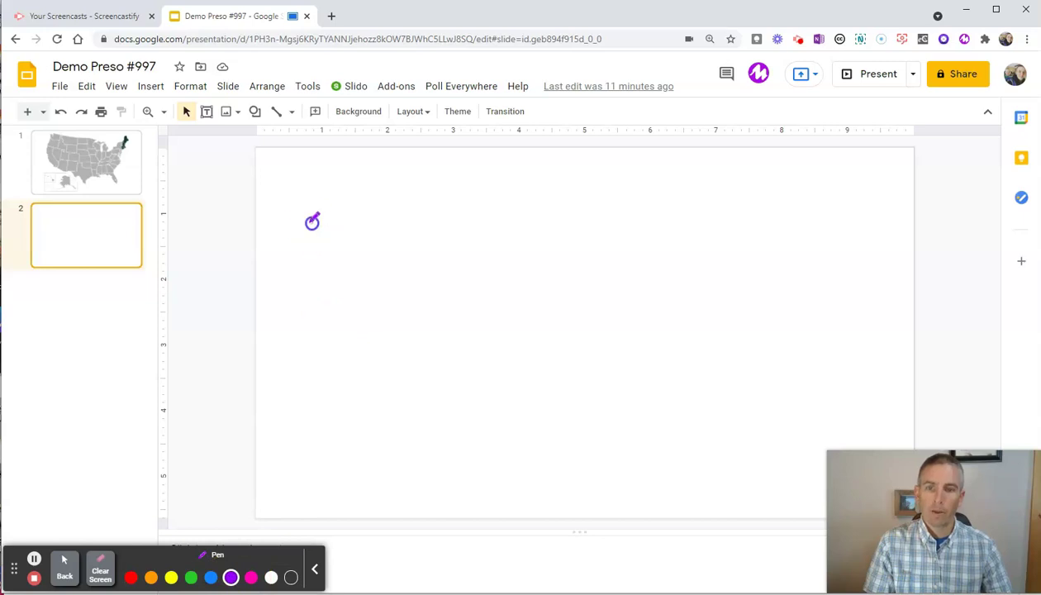
mouse_move(312, 221)
left_mouse_down()
mouse_move(308, 274)
mouse_move(273, 292)
mouse_move(342, 294)
left_mouse_up()
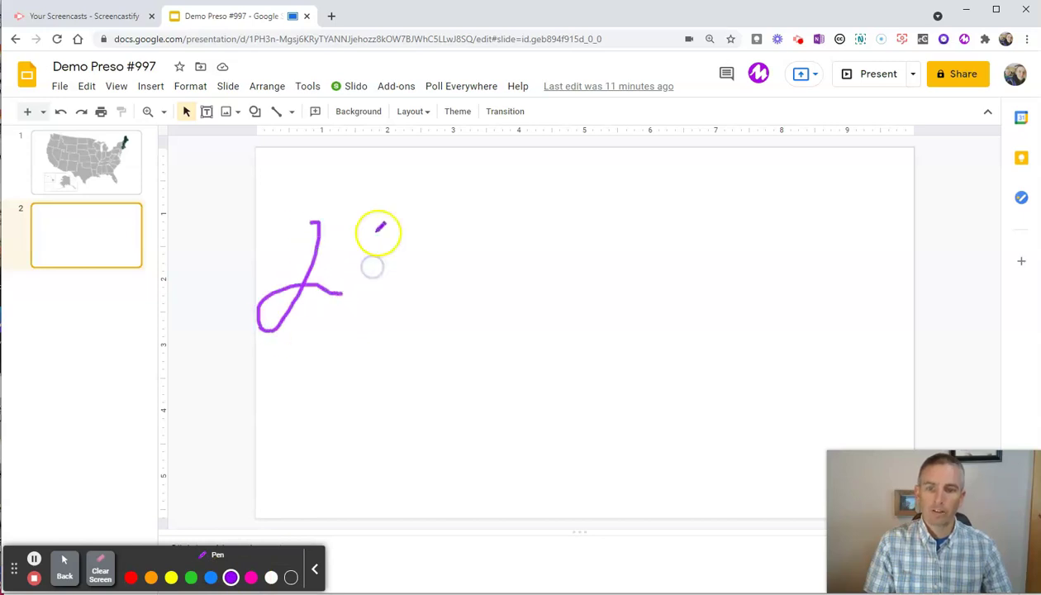
mouse_move(376, 221)
left_mouse_down()
mouse_move(383, 253)
mouse_move(427, 220)
mouse_move(402, 264)
mouse_move(451, 268)
left_mouse_up()
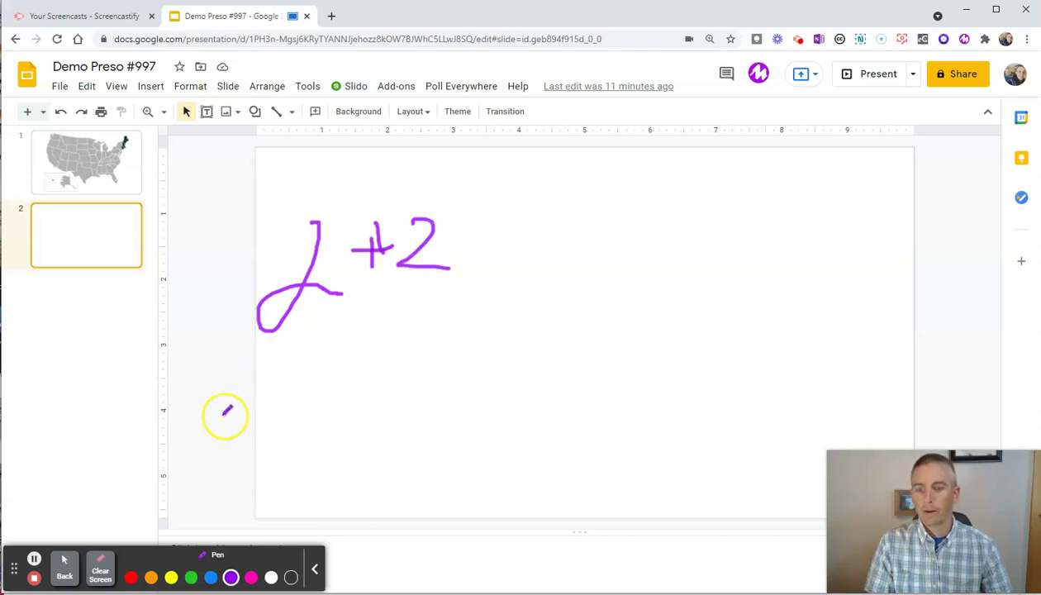
left_click(100, 572)
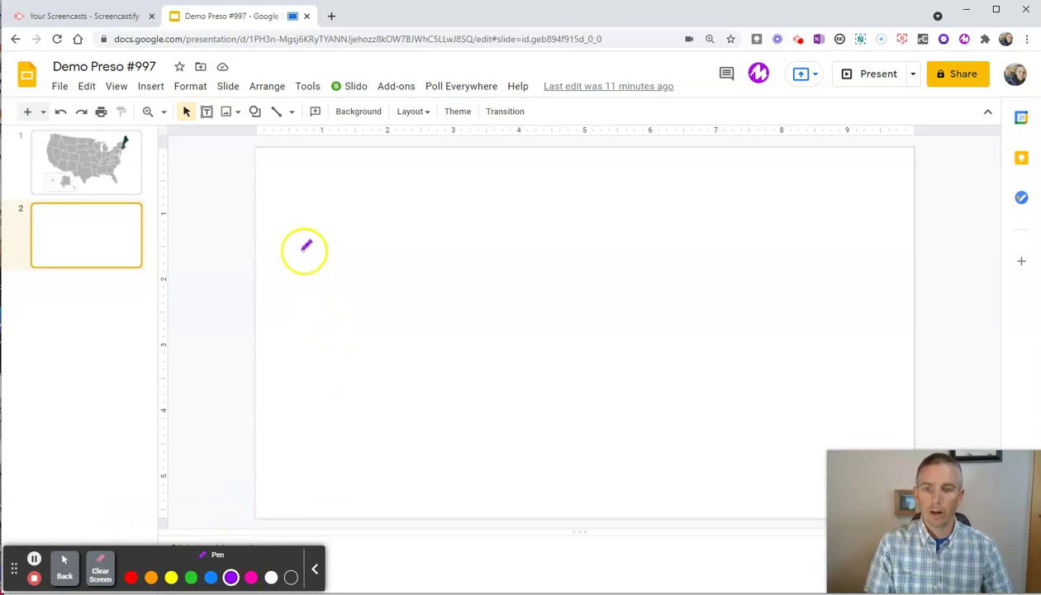
Handwrite 2+2=4 in purple on the slide, then clear it
mouse_move(305, 248)
left_mouse_down()
mouse_move(340, 318)
mouse_move(373, 321)
left_mouse_up()
left_click_drag(426, 255, 435, 295)
mouse_move(423, 277)
left_mouse_down()
mouse_move(458, 274)
mouse_move(481, 256)
mouse_move(521, 276)
mouse_move(481, 307)
mouse_move(539, 308)
left_mouse_up()
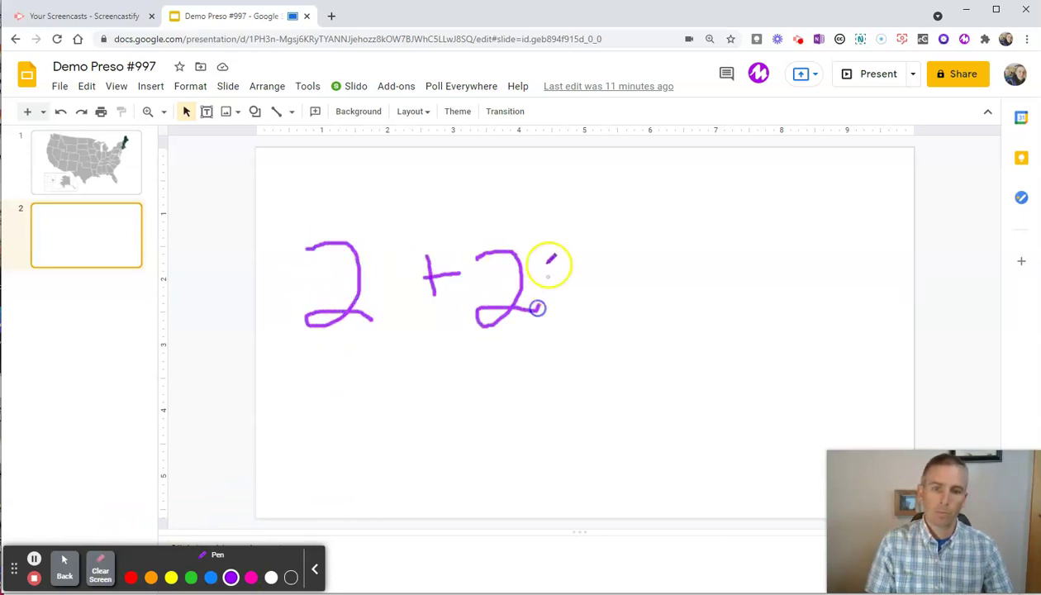
mouse_move(548, 264)
left_mouse_down()
mouse_move(583, 262)
mouse_move(554, 286)
mouse_move(608, 286)
left_mouse_up()
mouse_move(618, 241)
left_mouse_down()
mouse_move(616, 267)
mouse_move(682, 265)
mouse_move(681, 300)
left_mouse_up()
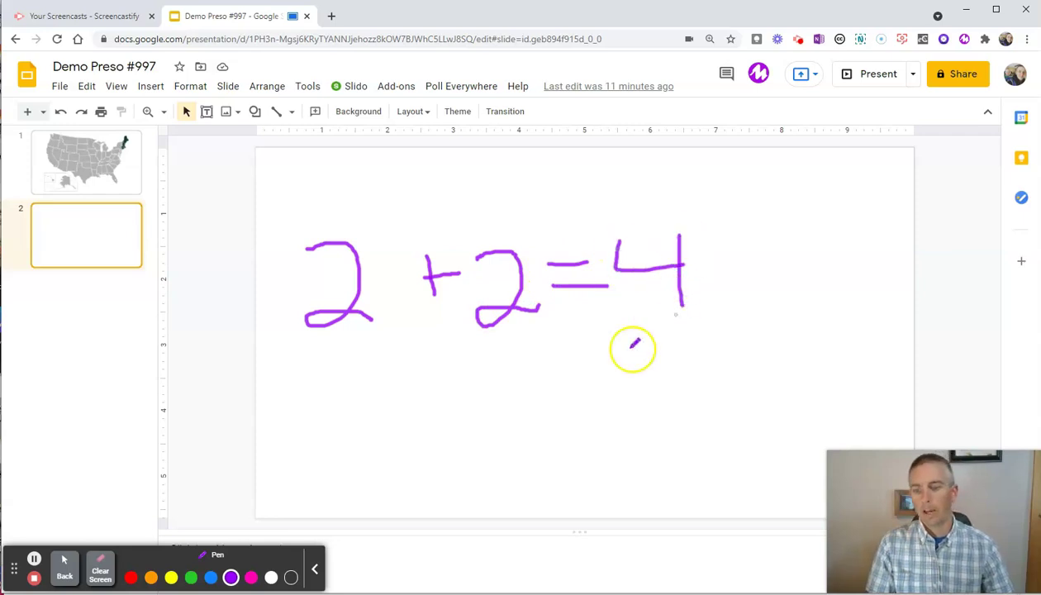
left_click(98, 573)
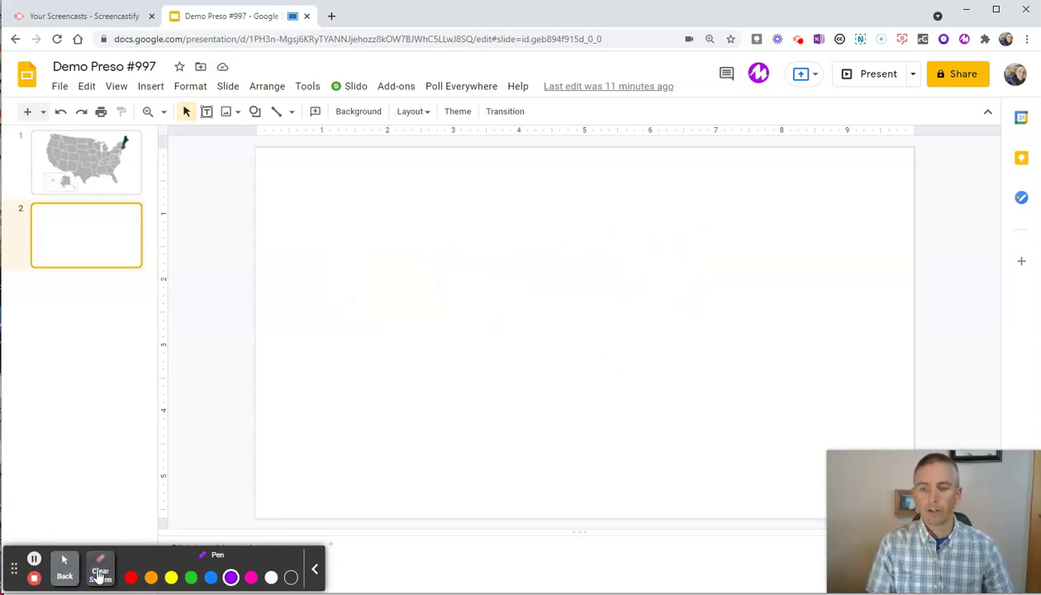
left_click(64, 569)
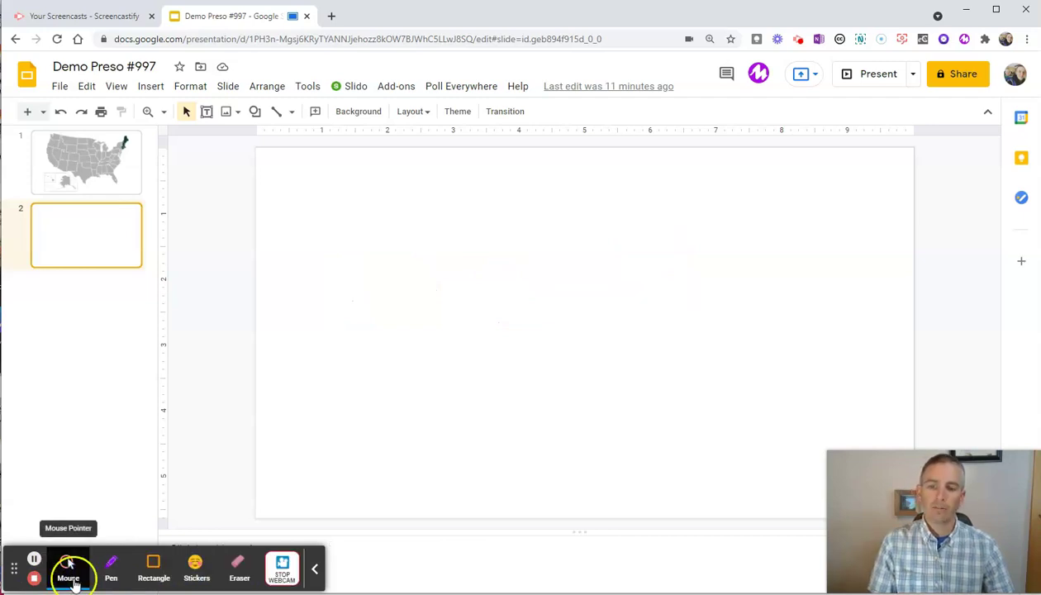
Stamp two blush emoji stickers on the second slide
left_click(153, 567)
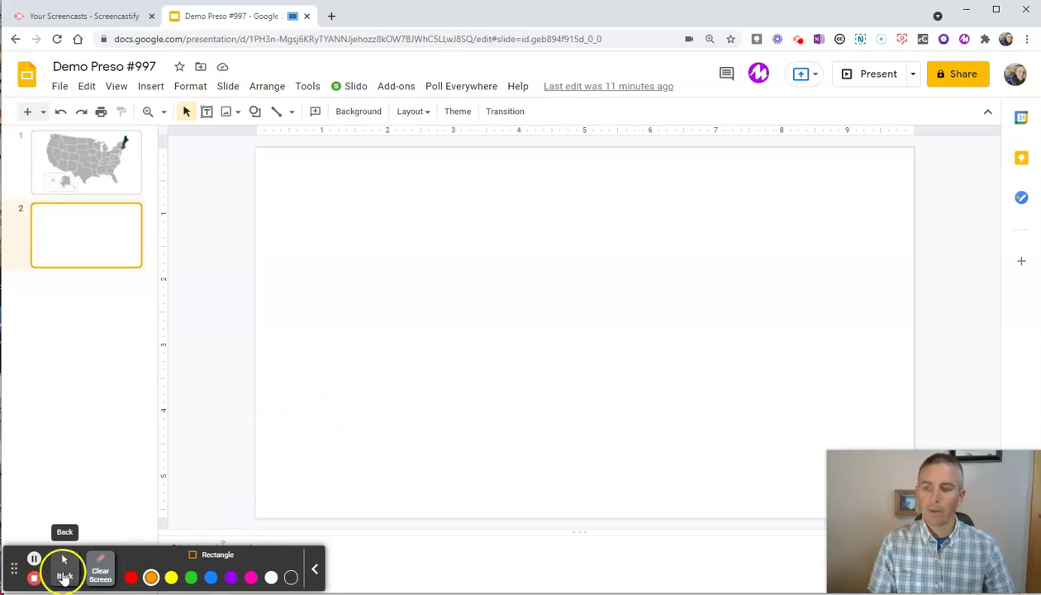
left_click(64, 576)
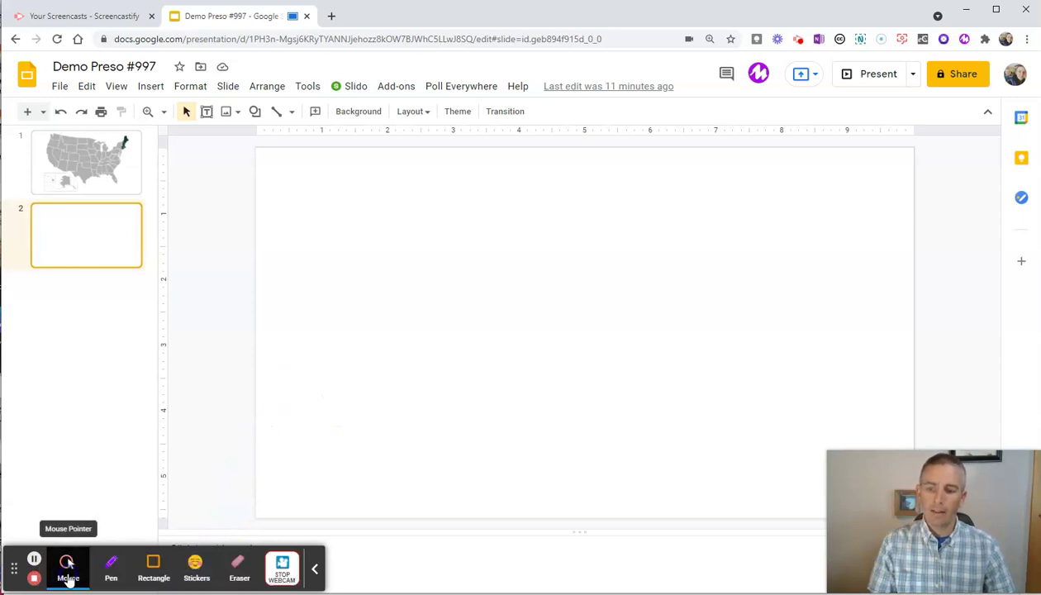
left_click(196, 570)
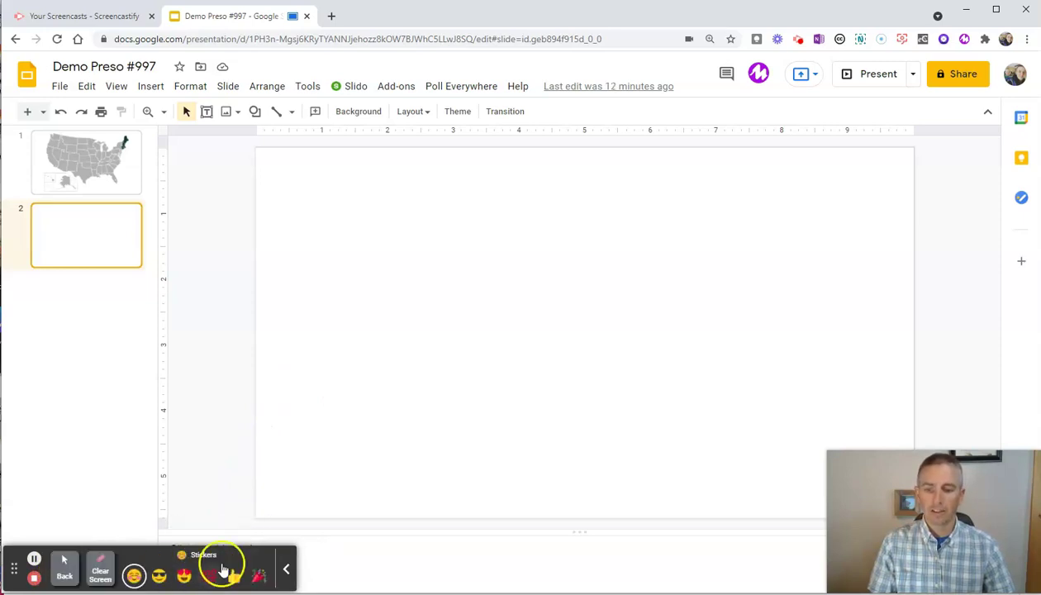
left_click(334, 309)
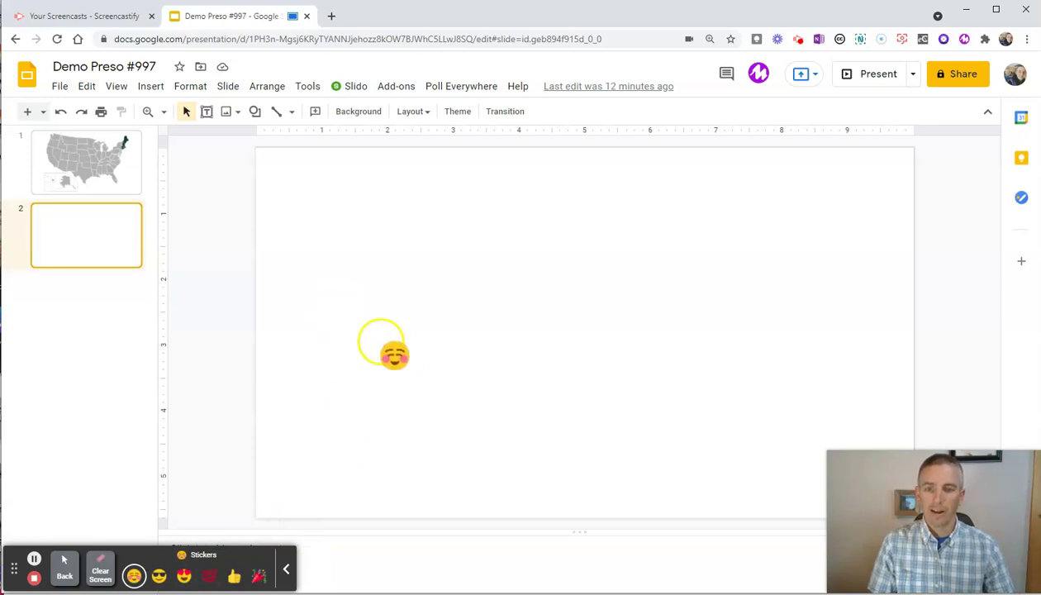
left_click(382, 339)
Stamp several thumbs-up stickers across the slide, then clear all stickers
left_click(403, 296)
left_click(234, 576)
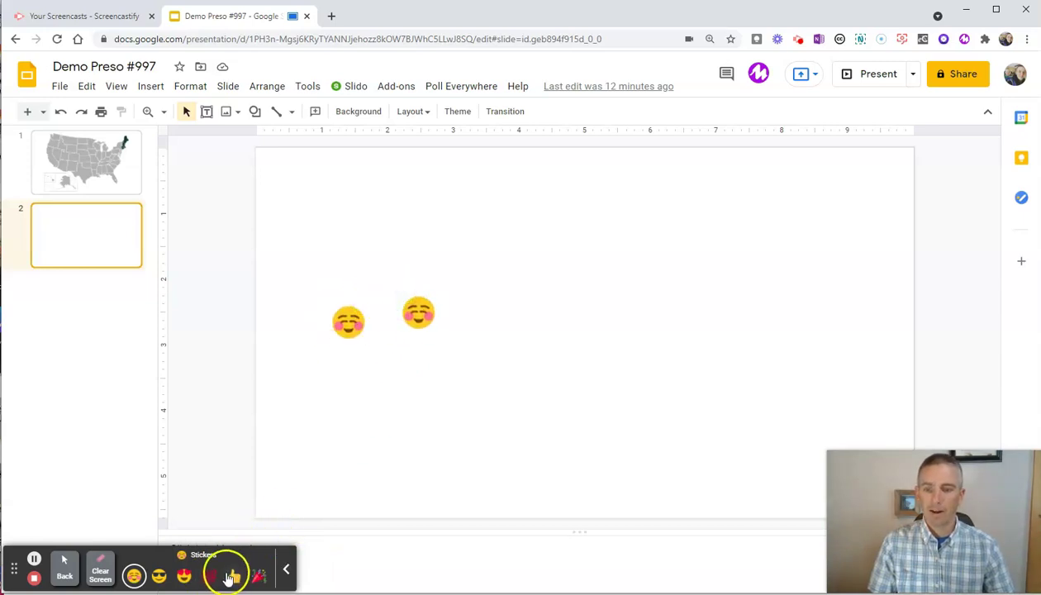
left_click(569, 357)
left_click(592, 311)
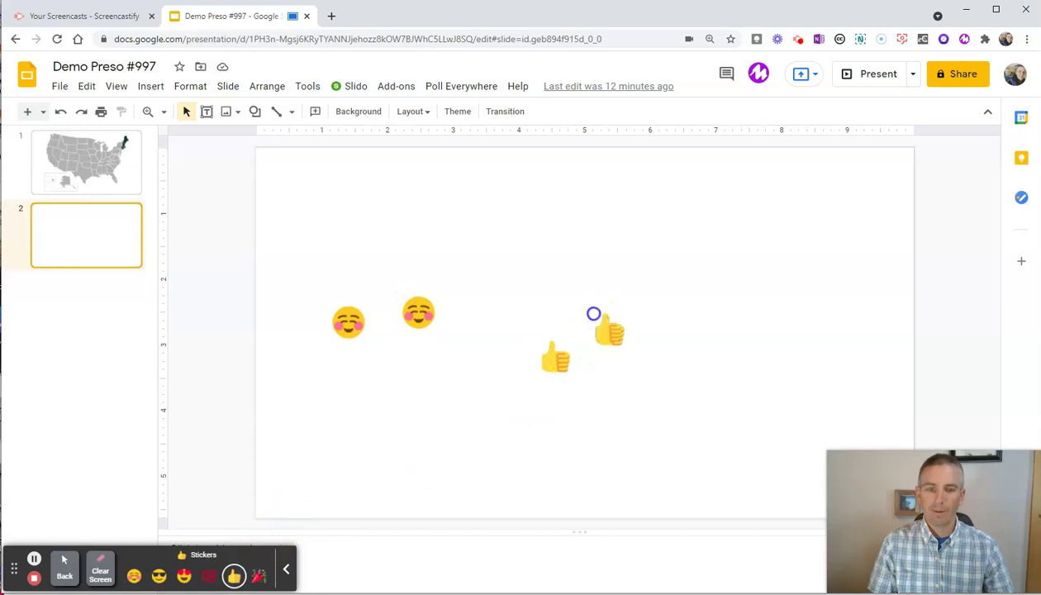
left_click(704, 240)
left_click(529, 232)
left_click(423, 192)
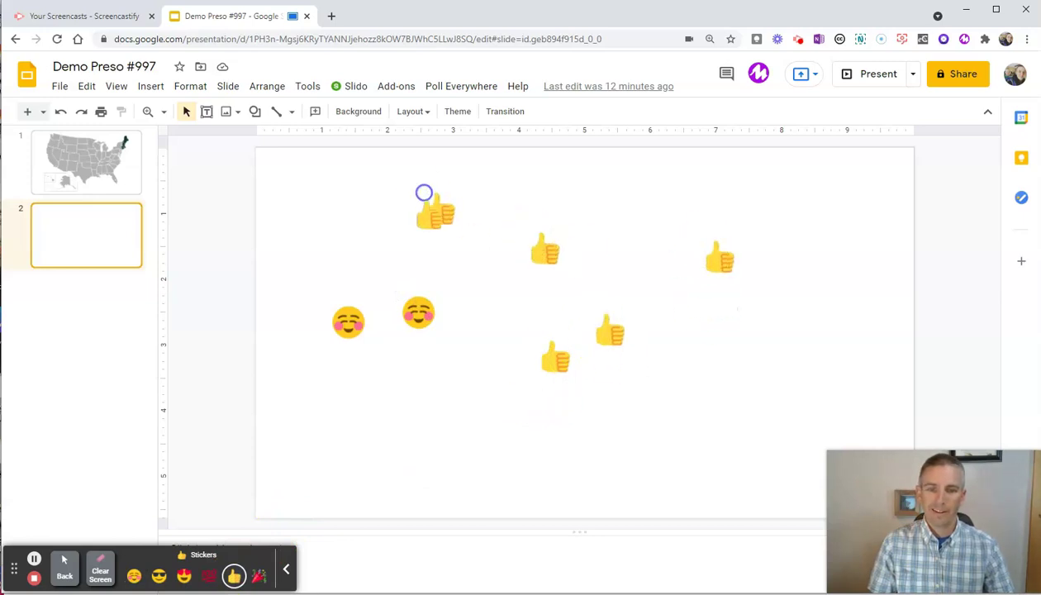
left_click(349, 217)
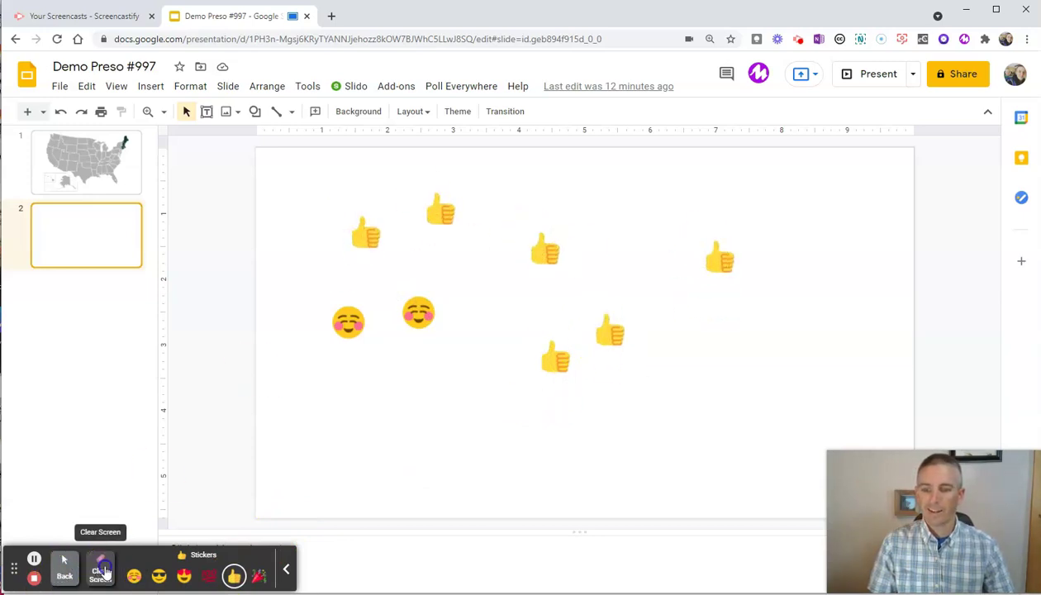
left_click(103, 571)
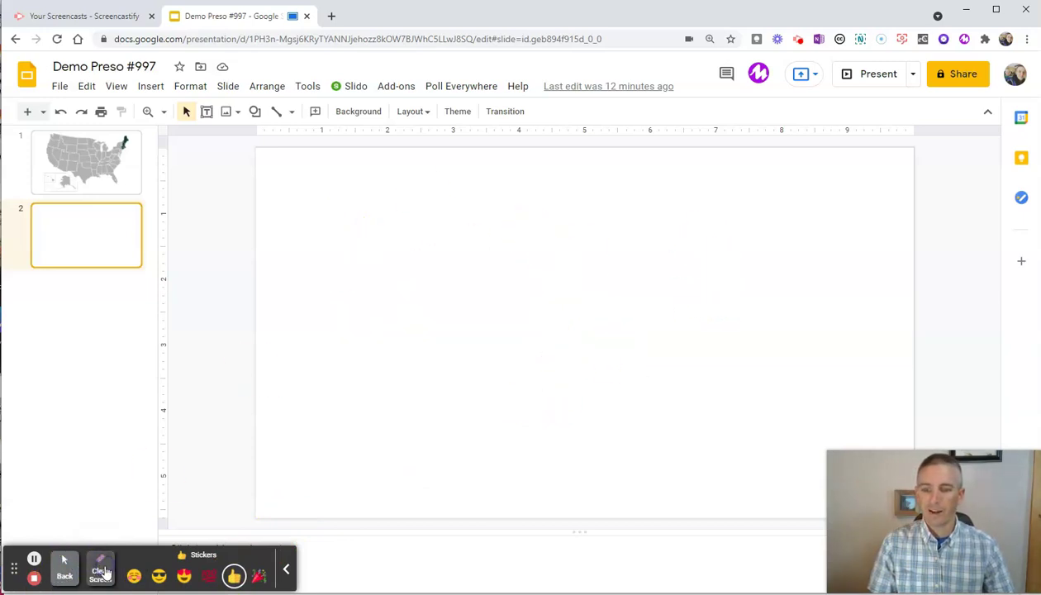
End the recording and open the 1:54 video in the Screencastify editor
left_click(34, 581)
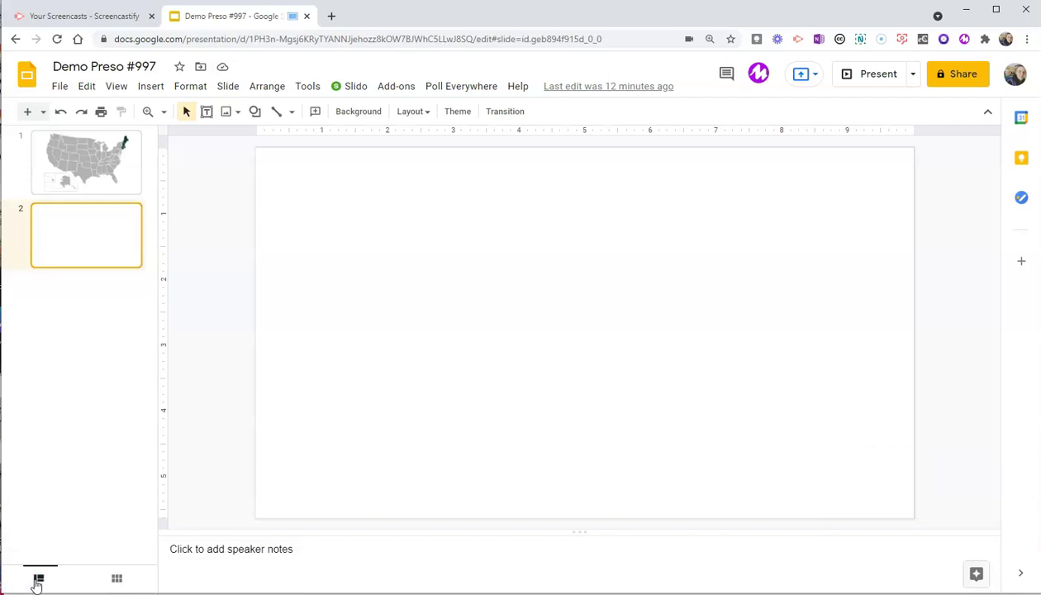
left_click(36, 584)
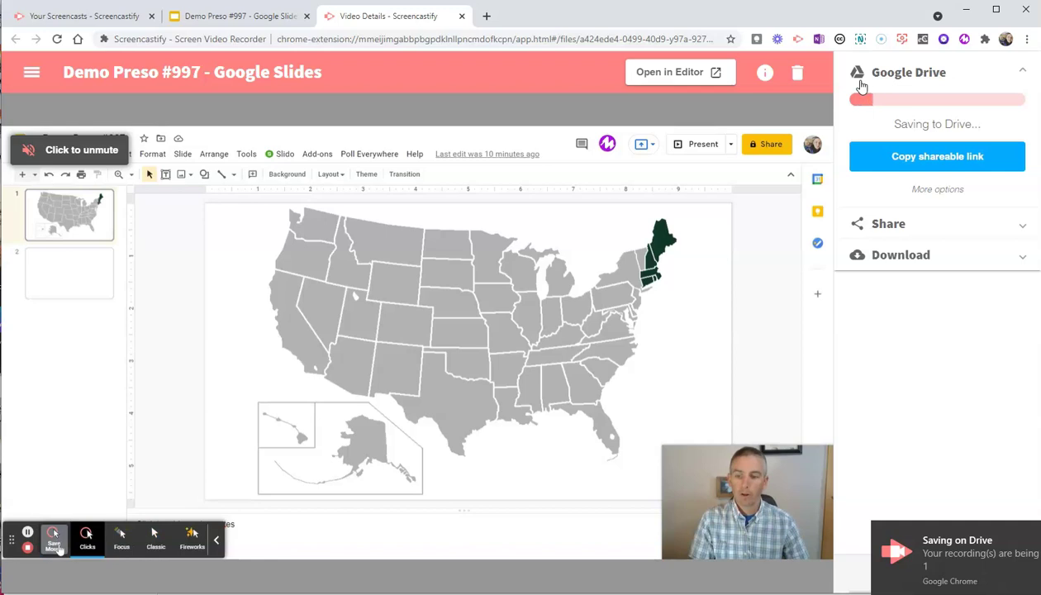
left_click(674, 76)
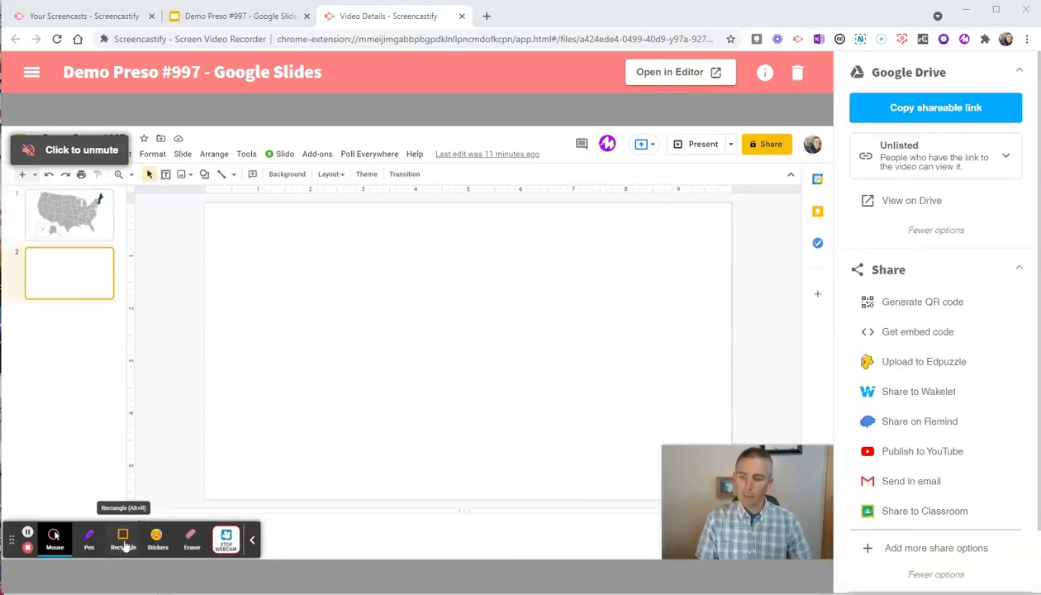
mouse_move(421, 502)
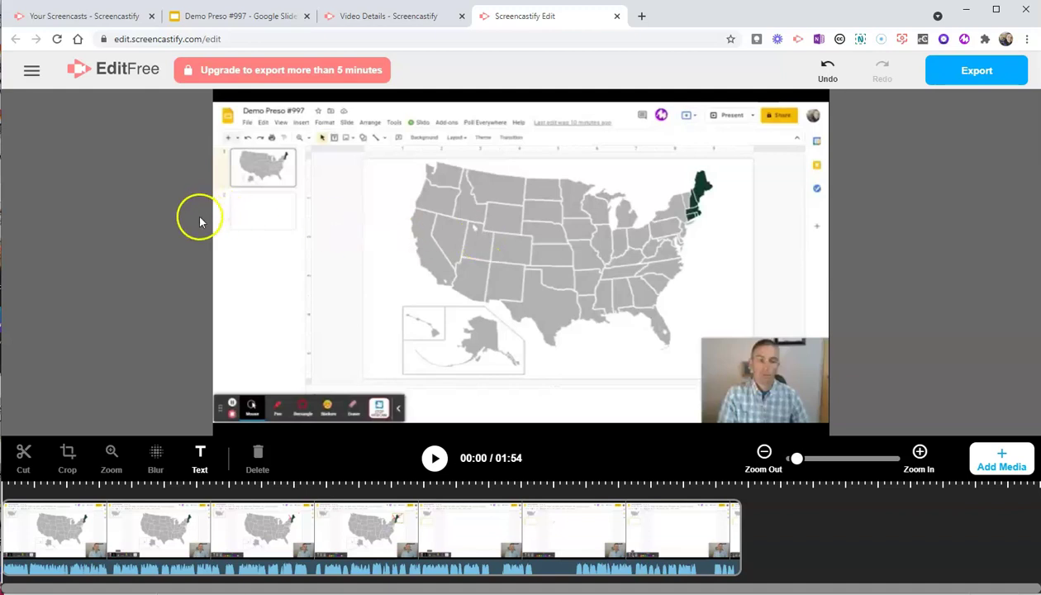
Split the clip at its start and trim about a second, shortening the video to 1:53
left_click(24, 457)
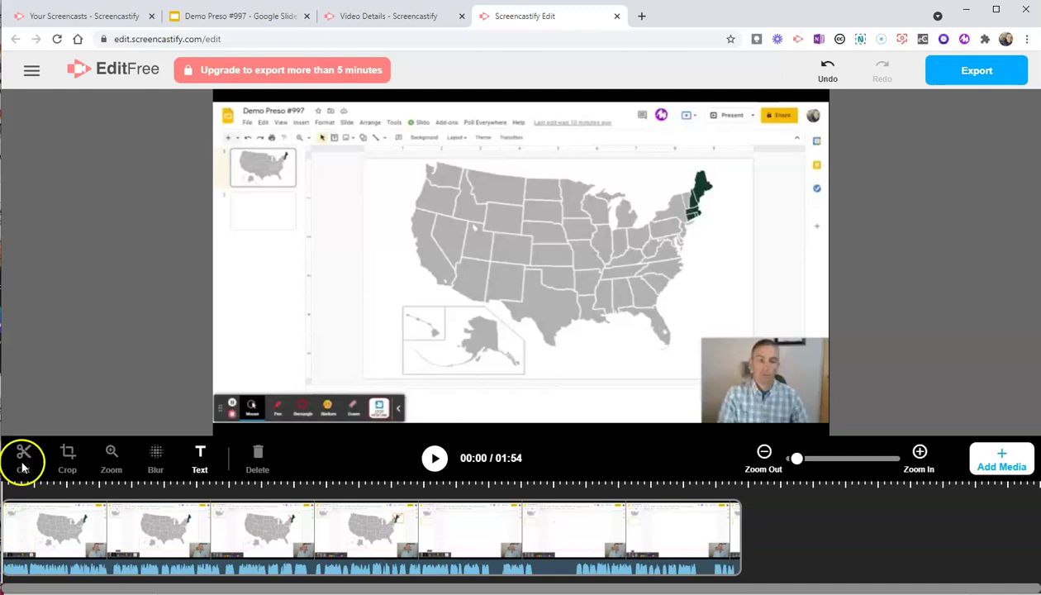
left_click(10, 539)
left_click(6, 552)
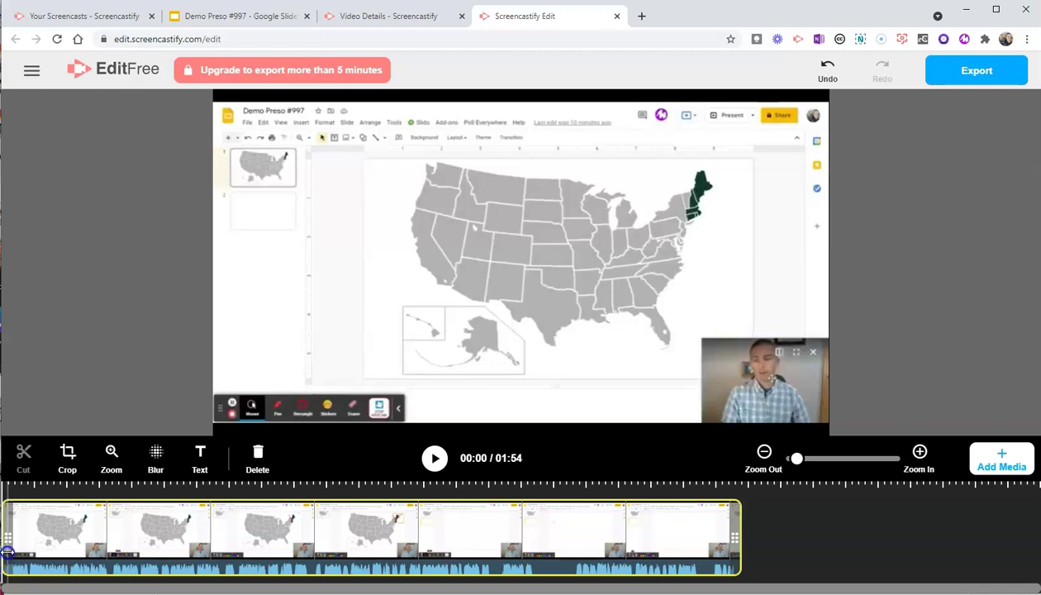
left_click(23, 456)
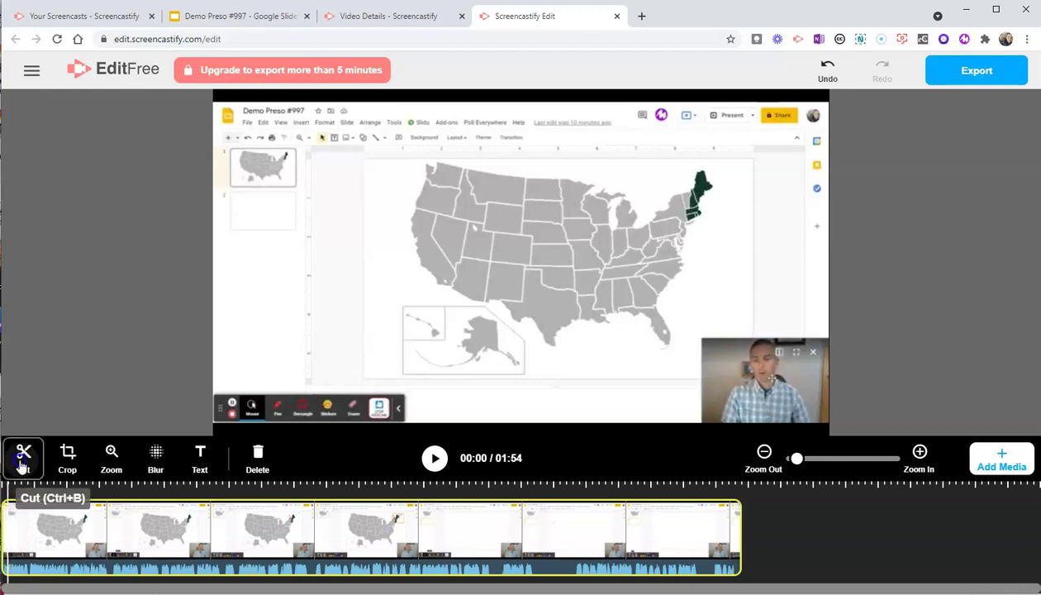
left_click(10, 547)
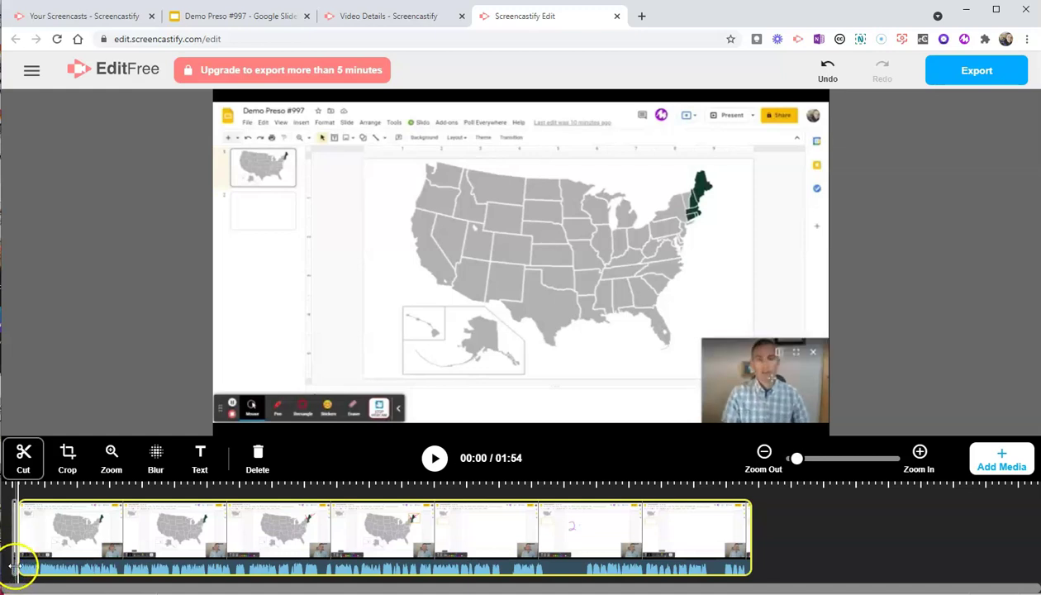
left_click(15, 569)
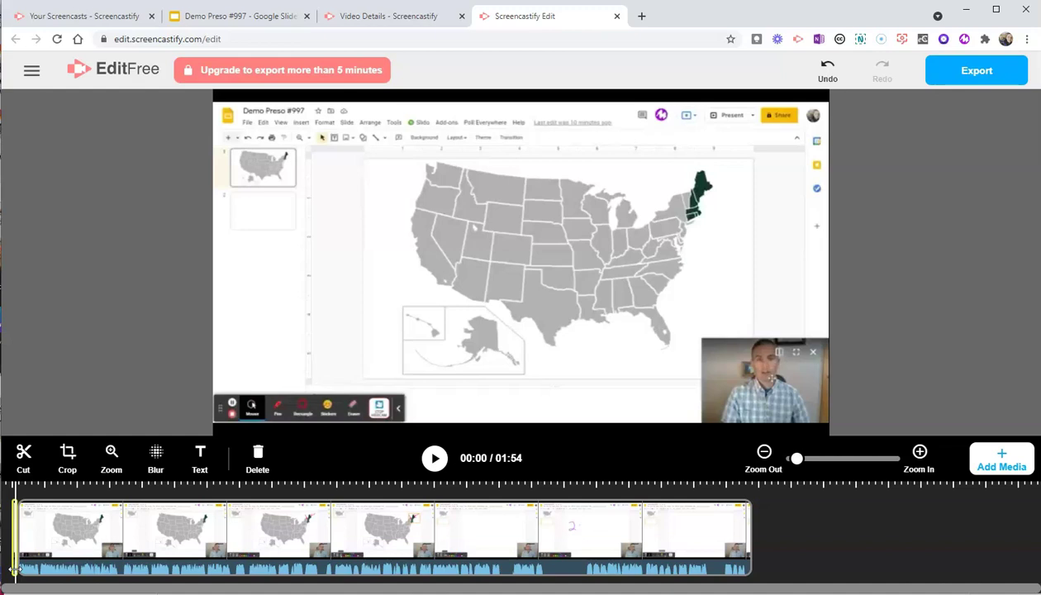
left_click_drag(15, 569, 14, 568)
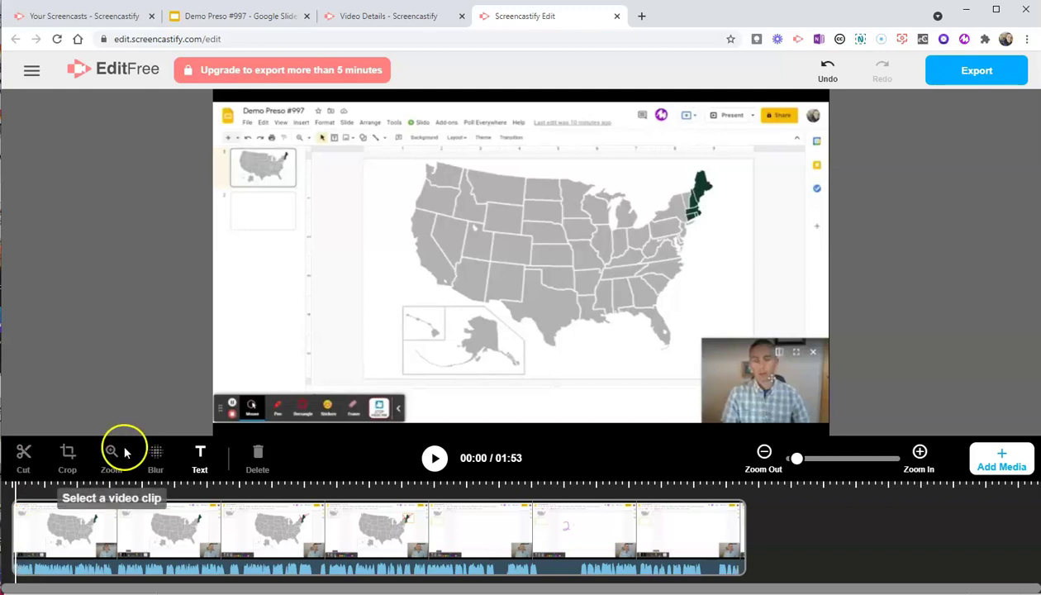
left_click(201, 454)
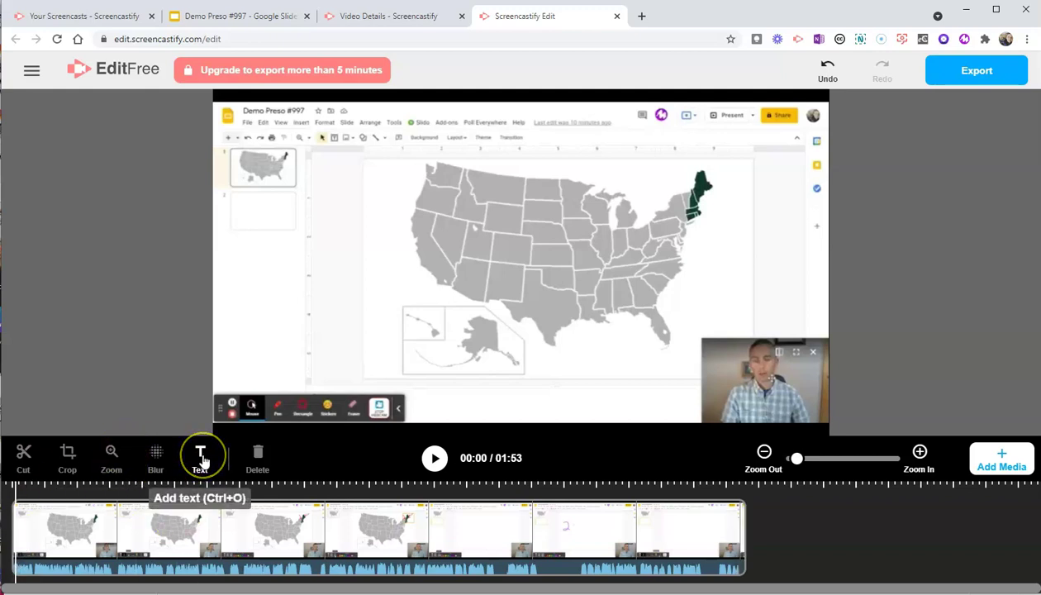
left_click(200, 459)
Add the caption 'This is not an accurate map of New England.' beside New England
left_click(235, 512)
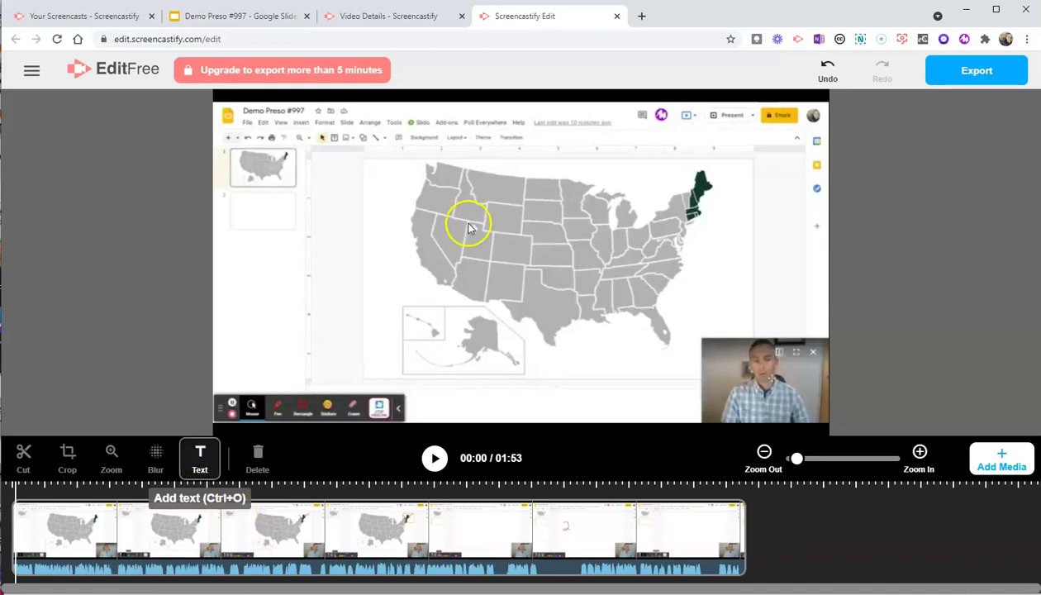
left_click(523, 253)
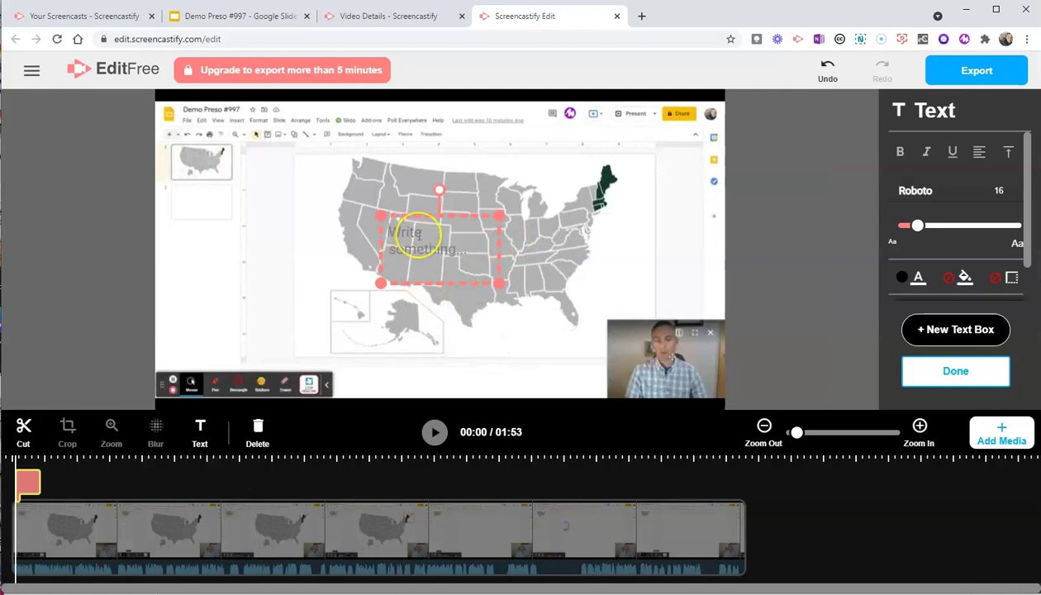
type("Thi")
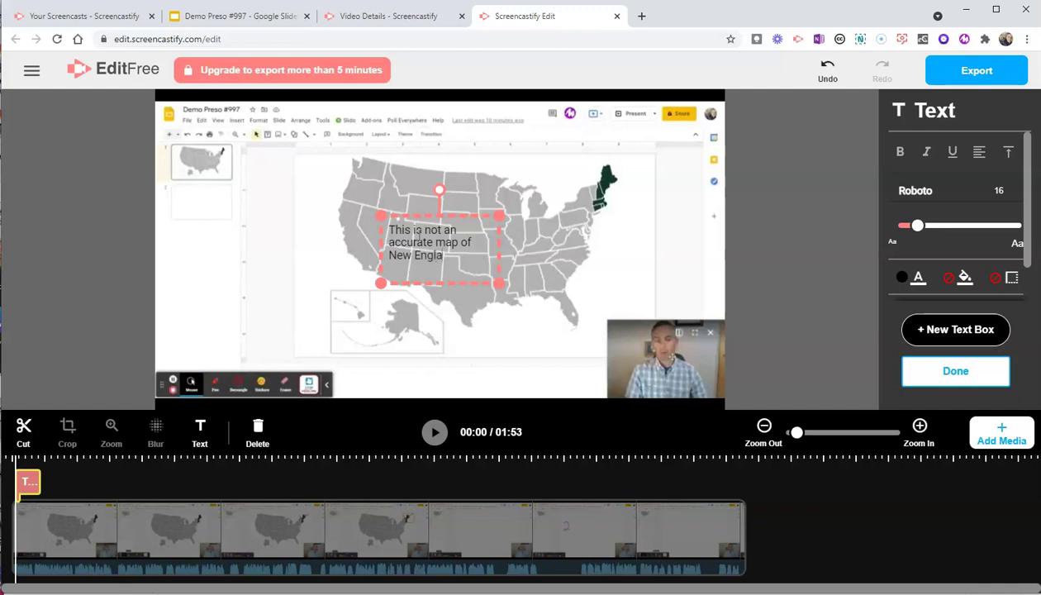
left_click_drag(496, 285, 565, 256)
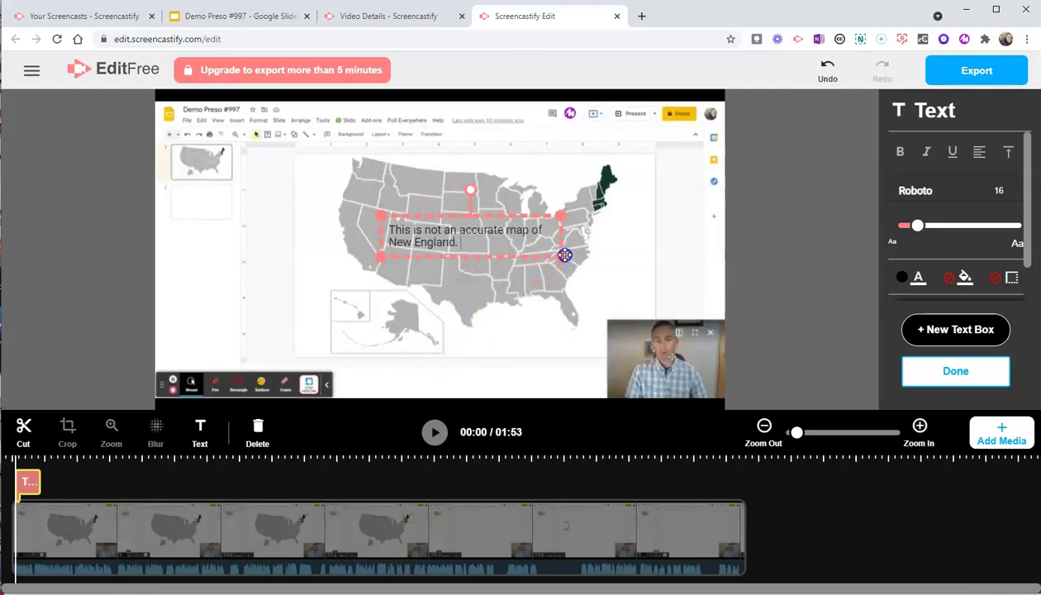
left_click_drag(526, 221, 679, 246)
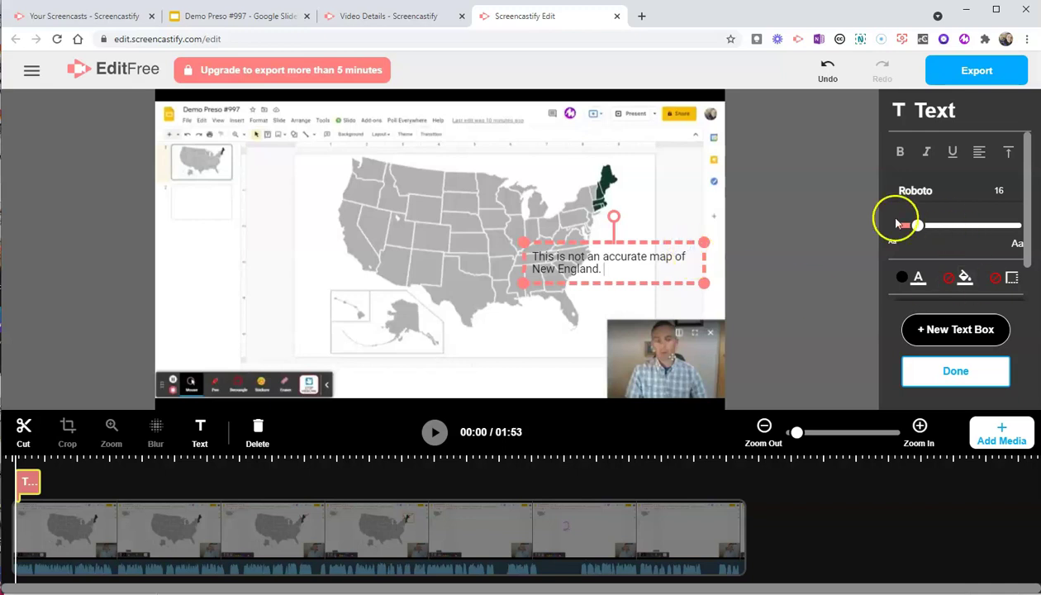
Style the caption text at size 22 in the Kalam font, coloured red
left_click(616, 262)
left_click_drag(917, 225, 925, 227)
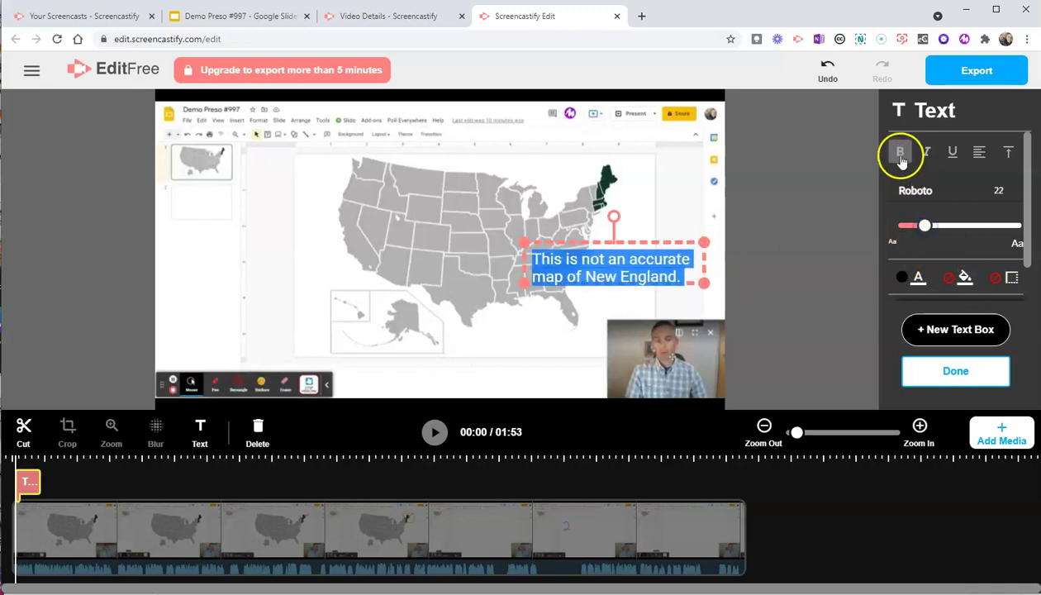
left_click(972, 199)
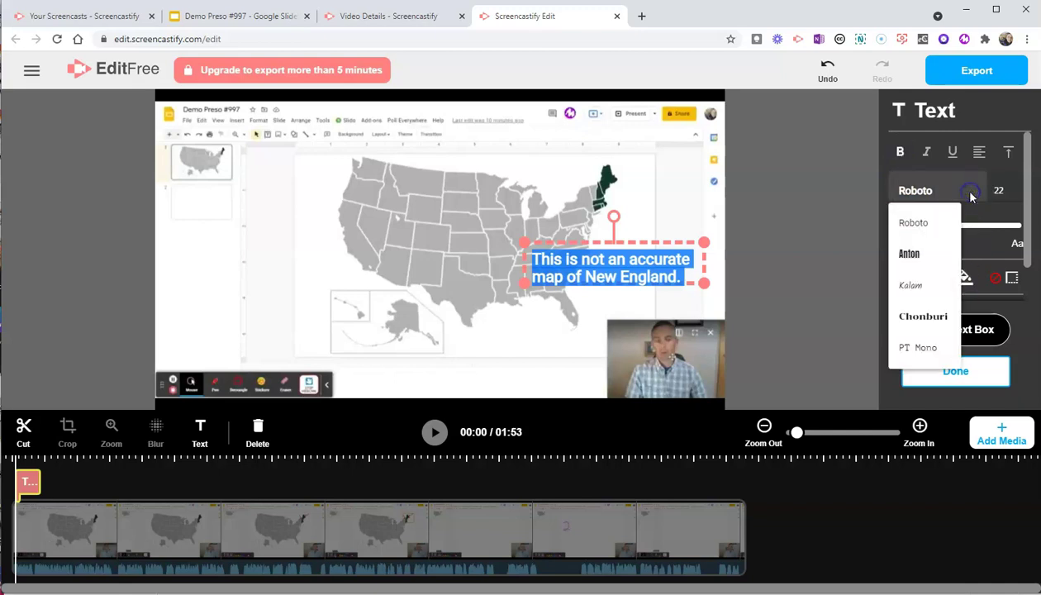
left_click(925, 284)
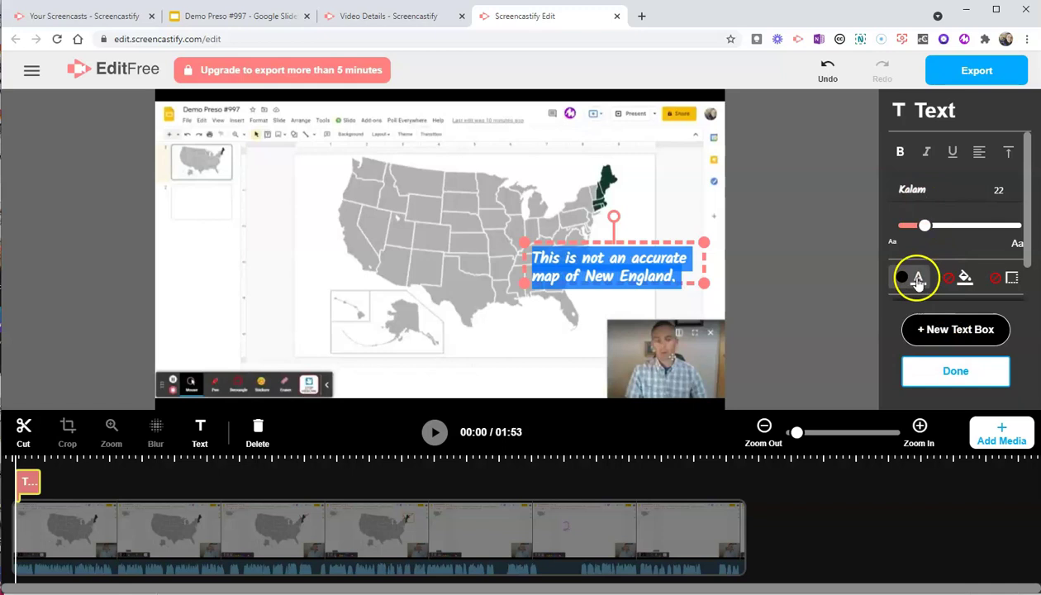
left_click(918, 279)
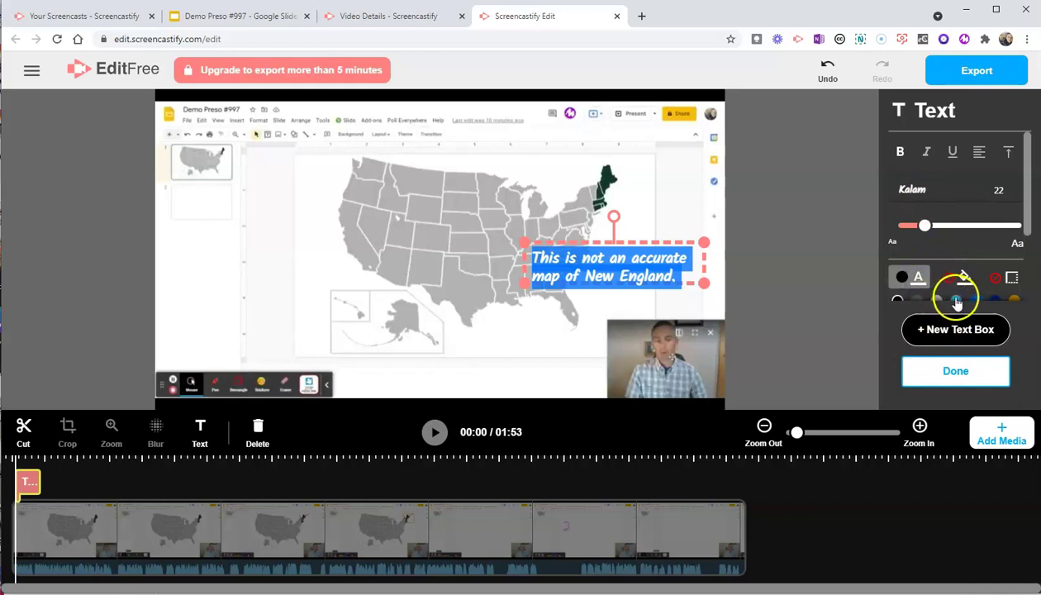
left_click(995, 300)
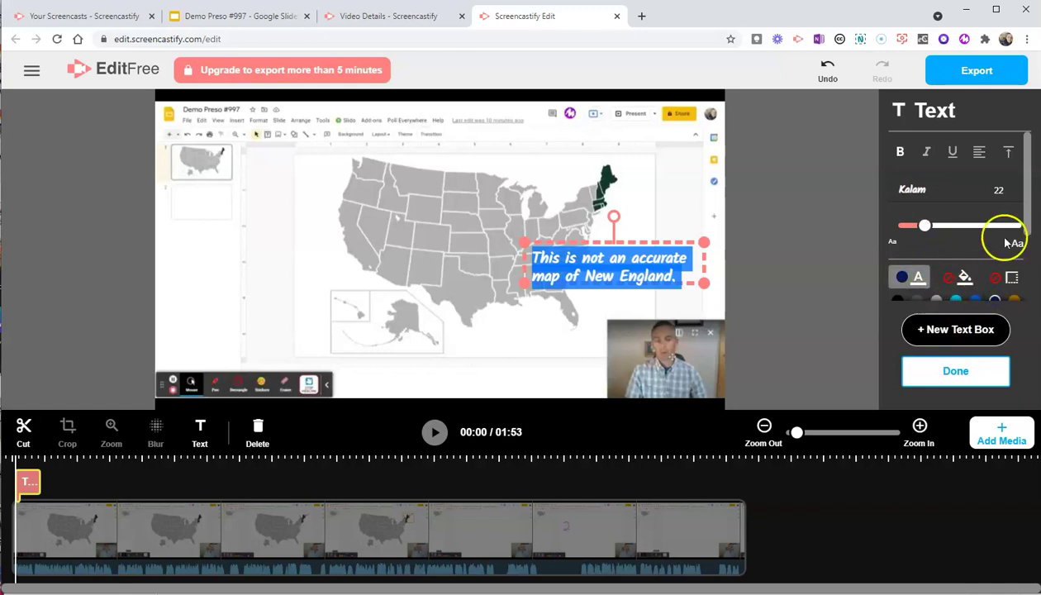
scroll(1005, 242, "down", 2)
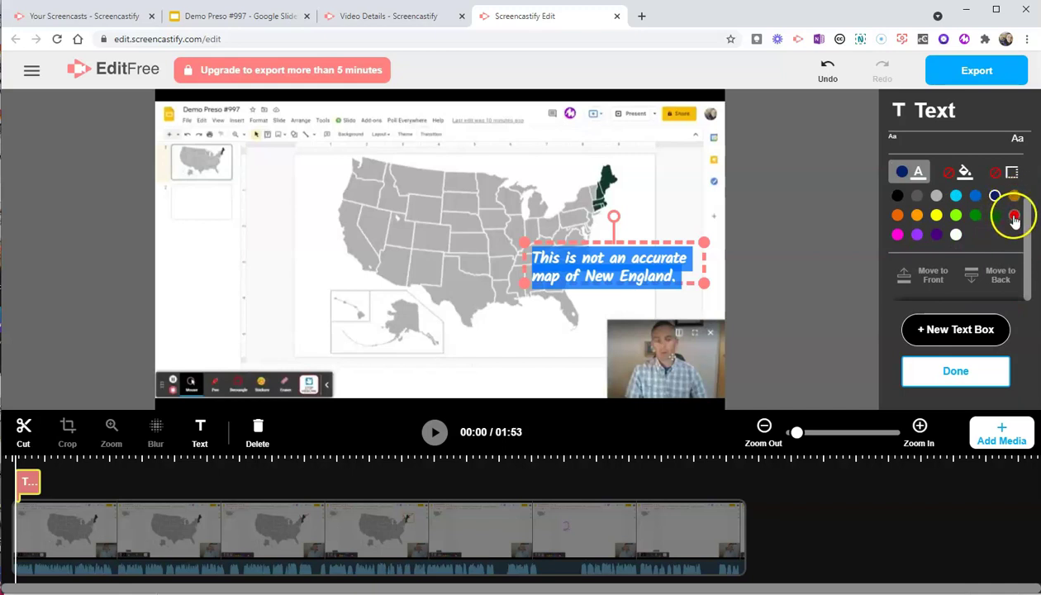
left_click(1015, 216)
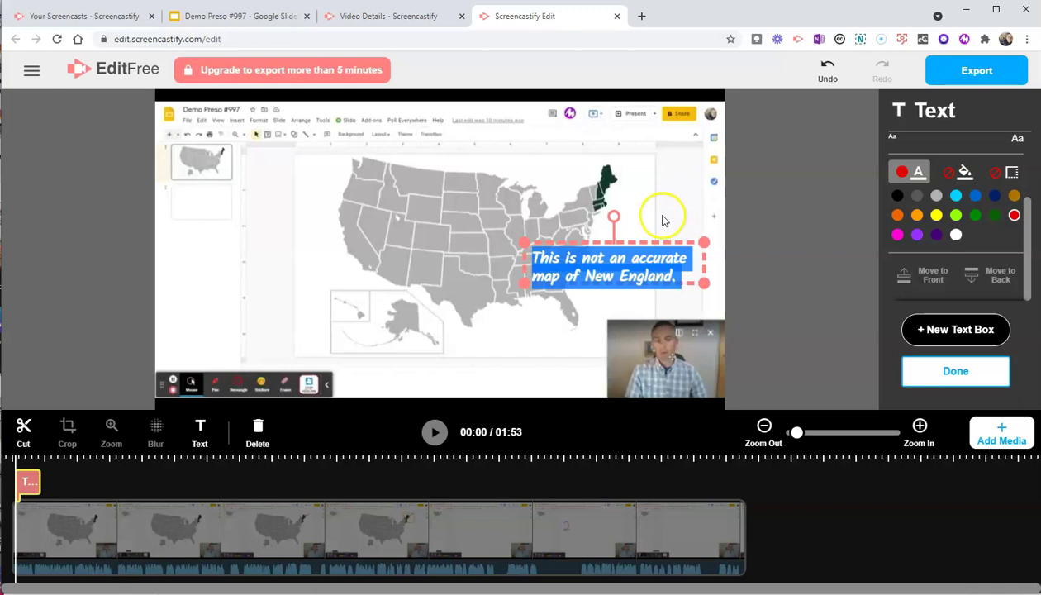
left_click(959, 370)
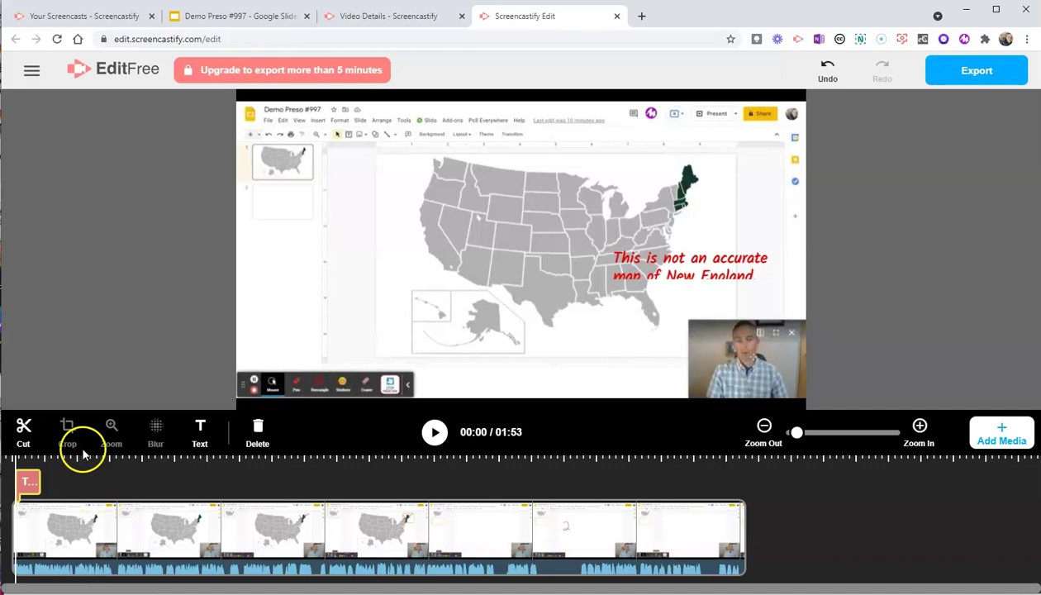
Stretch the red New England caption's timeline clip so it stays on screen about seven seconds
left_click(31, 488)
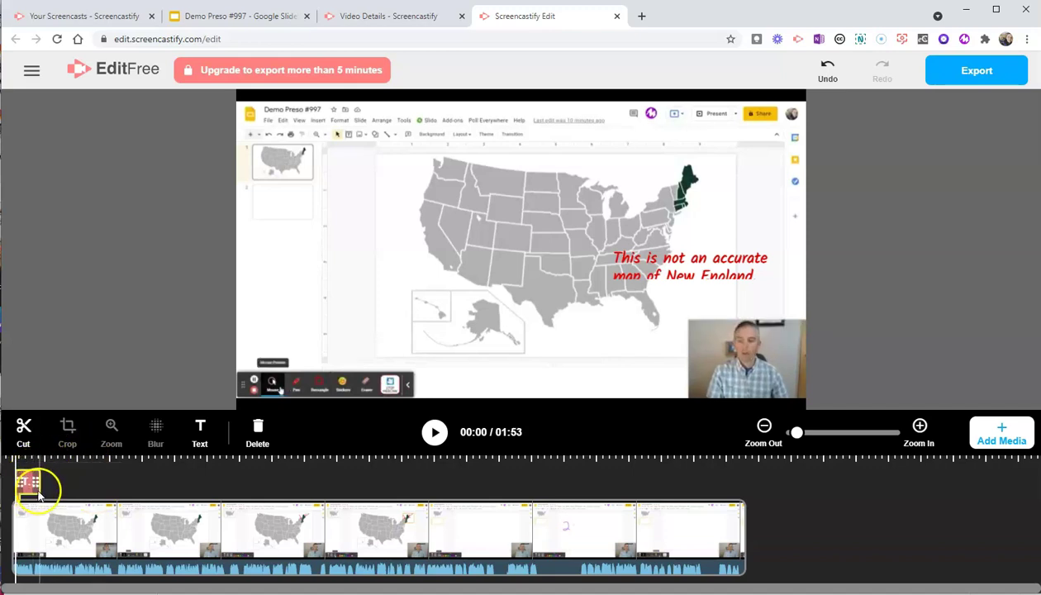
left_click_drag(43, 489, 66, 497)
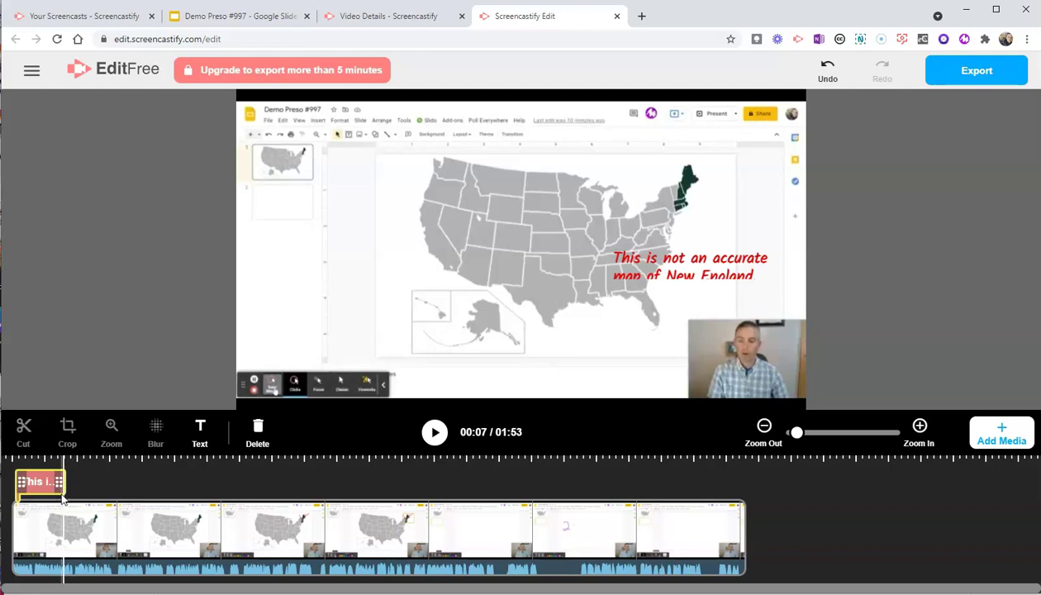
Select the video clip's audio and lower its volume slightly
left_click(83, 508)
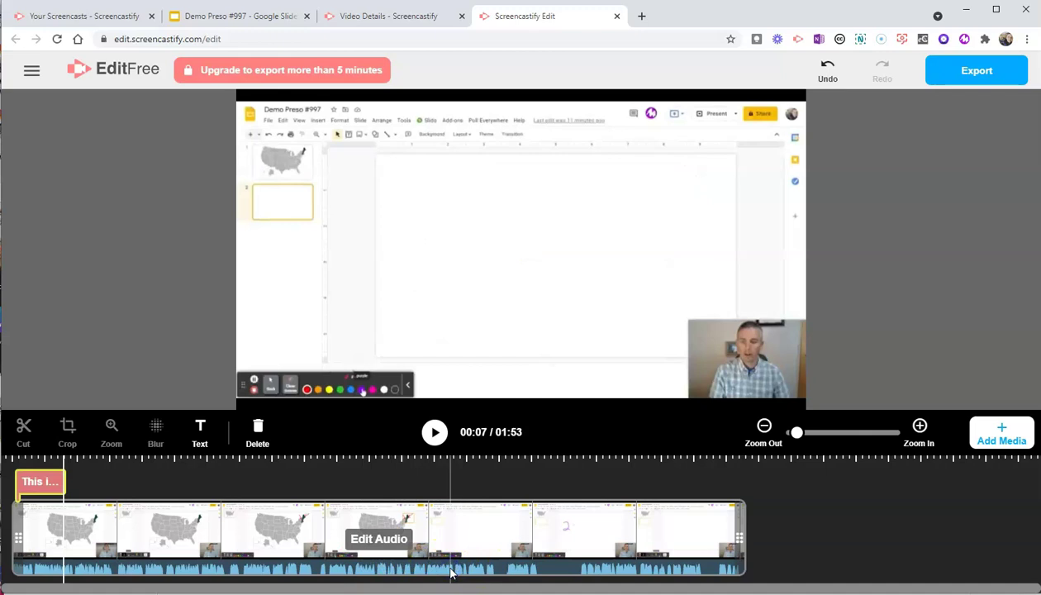
left_click(390, 539)
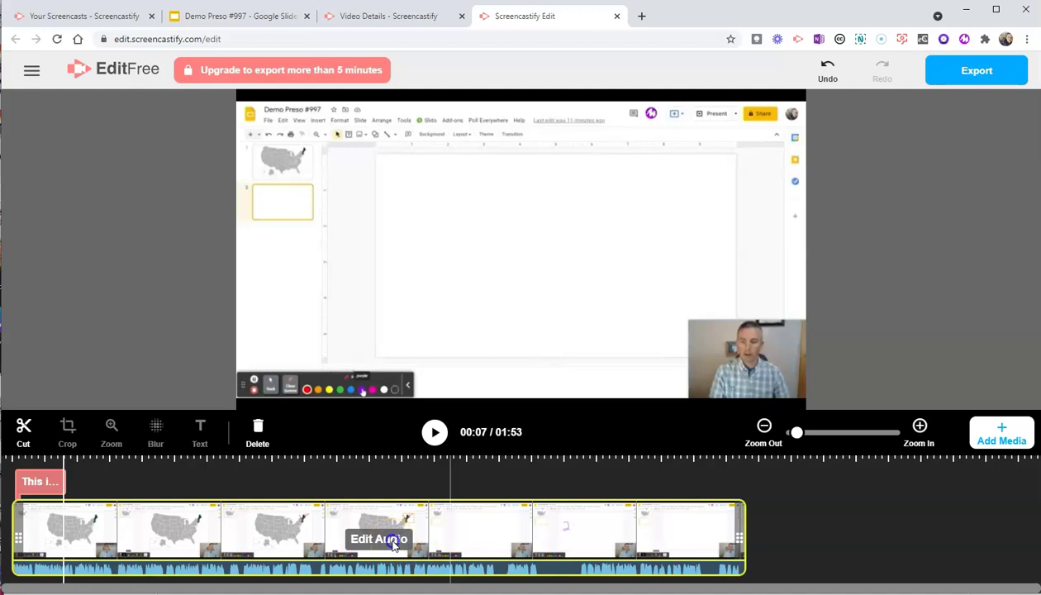
left_click(393, 545)
left_click(410, 573)
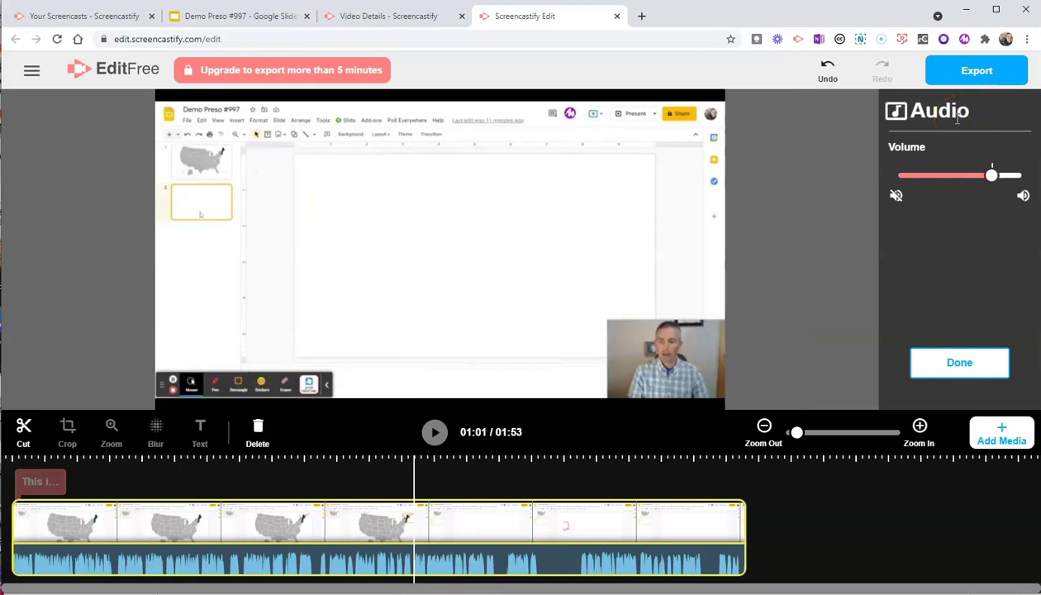
left_click(992, 176)
mouse_move(996, 183)
left_mouse_down()
mouse_move(962, 187)
mouse_move(996, 189)
mouse_move(968, 188)
mouse_move(978, 190)
left_mouse_up()
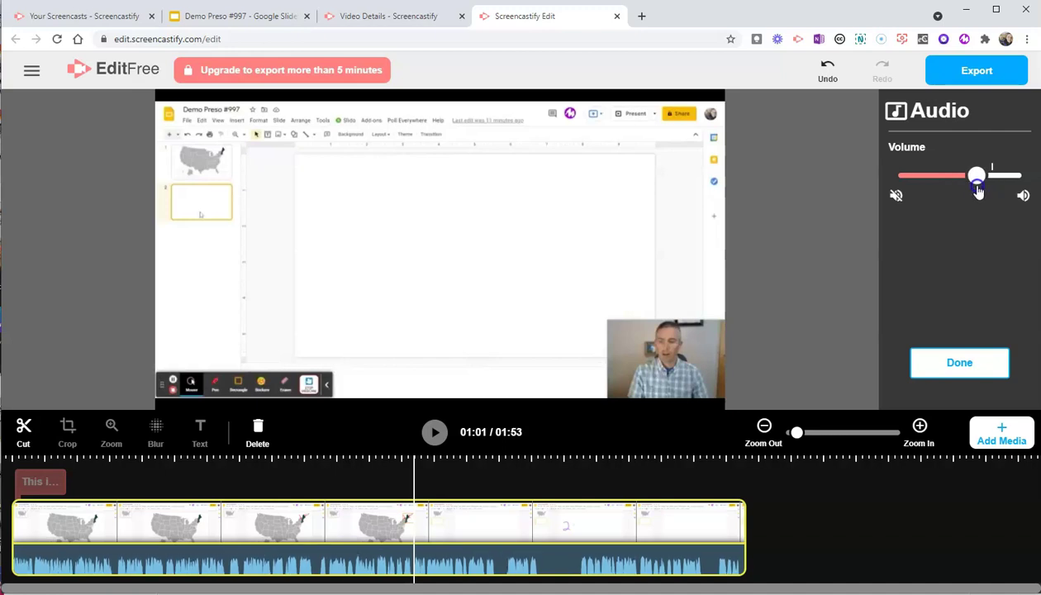
Lower the audio volume a bit more and confirm the change
left_click(548, 564)
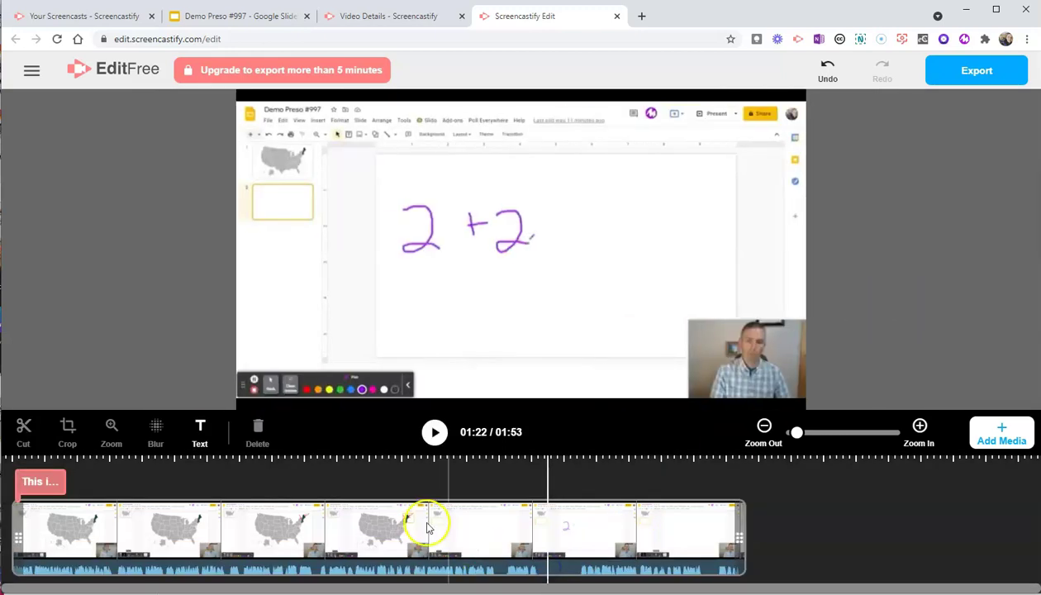
left_click(546, 576)
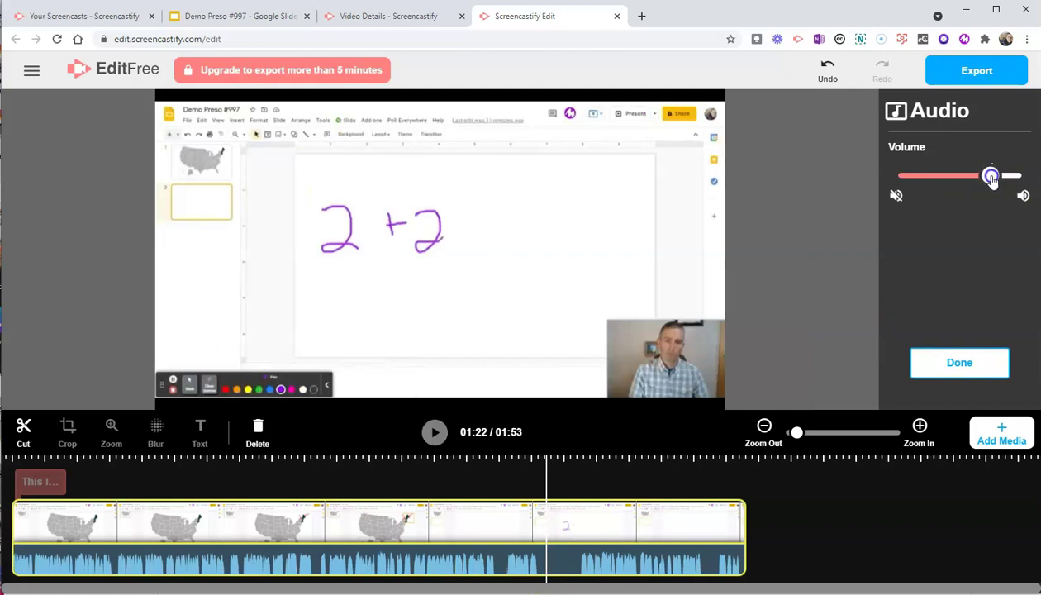
left_click_drag(993, 180, 974, 182)
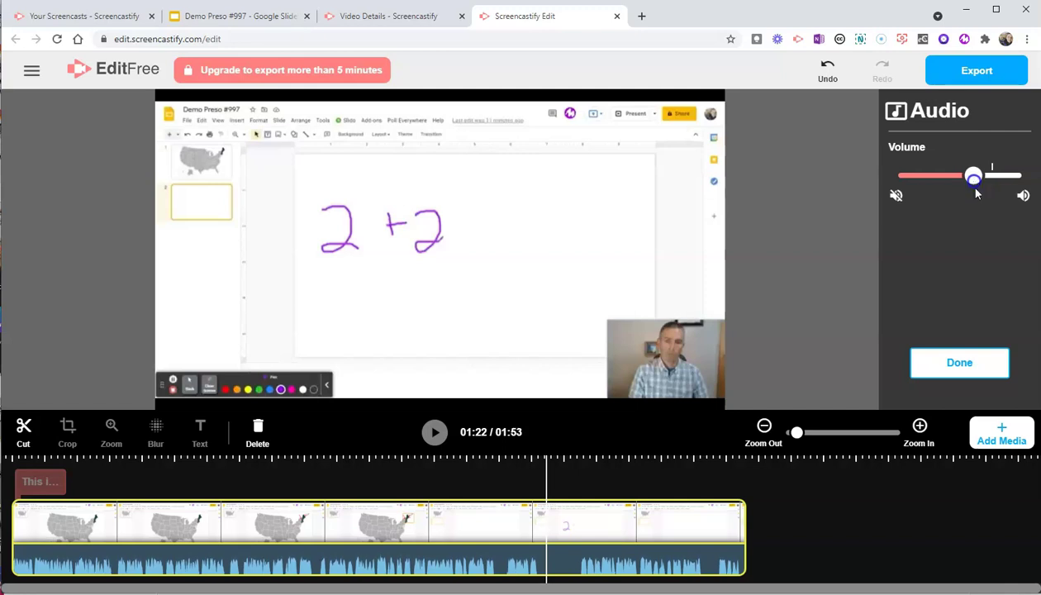
left_click(959, 364)
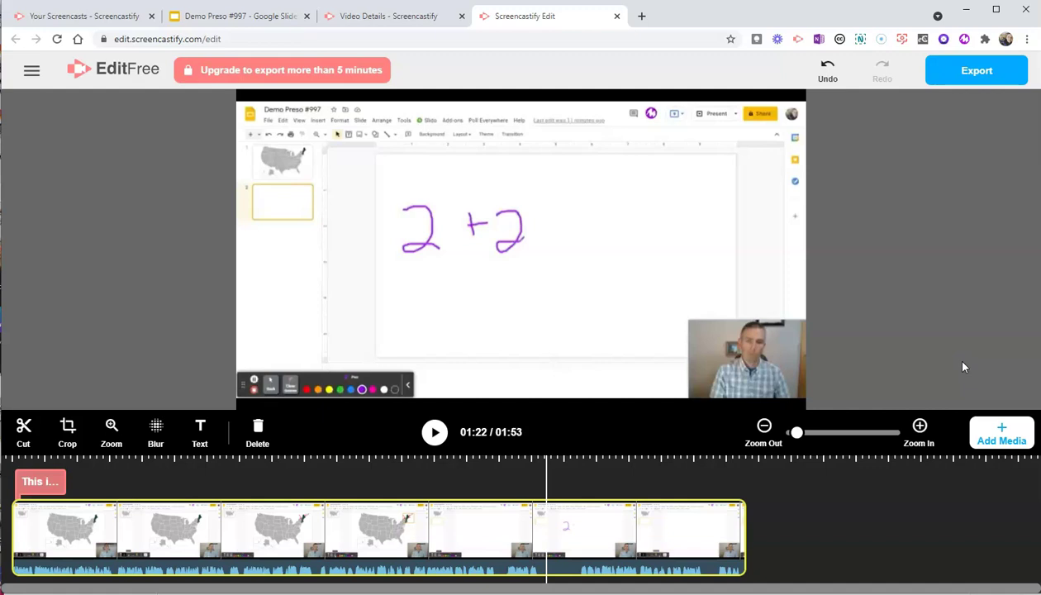
Add a zoom at 00:57 with its frame fitted around the New England states
left_click(377, 536)
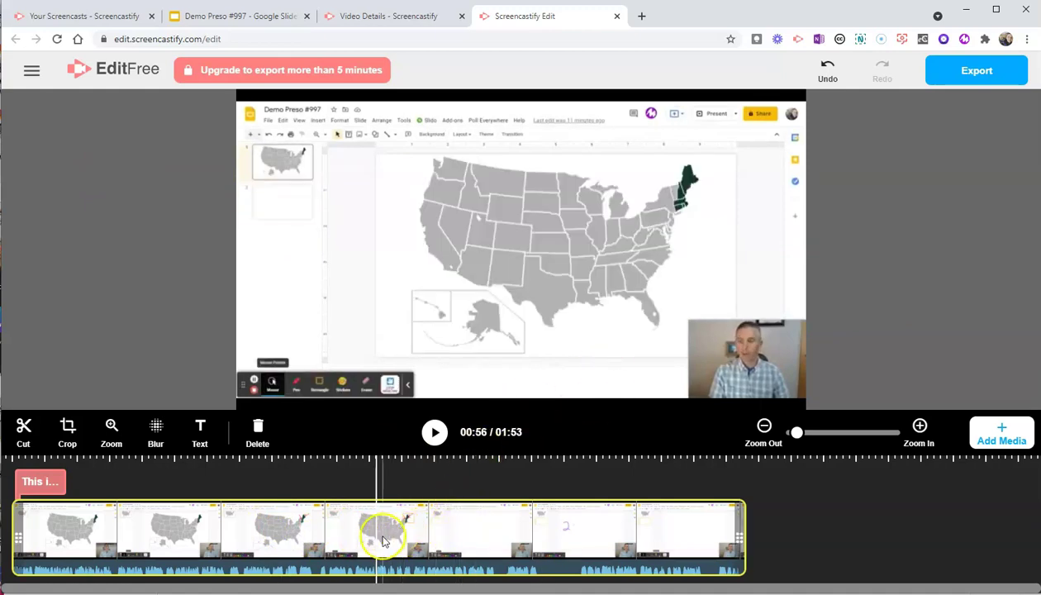
left_click(382, 542)
left_click(111, 428)
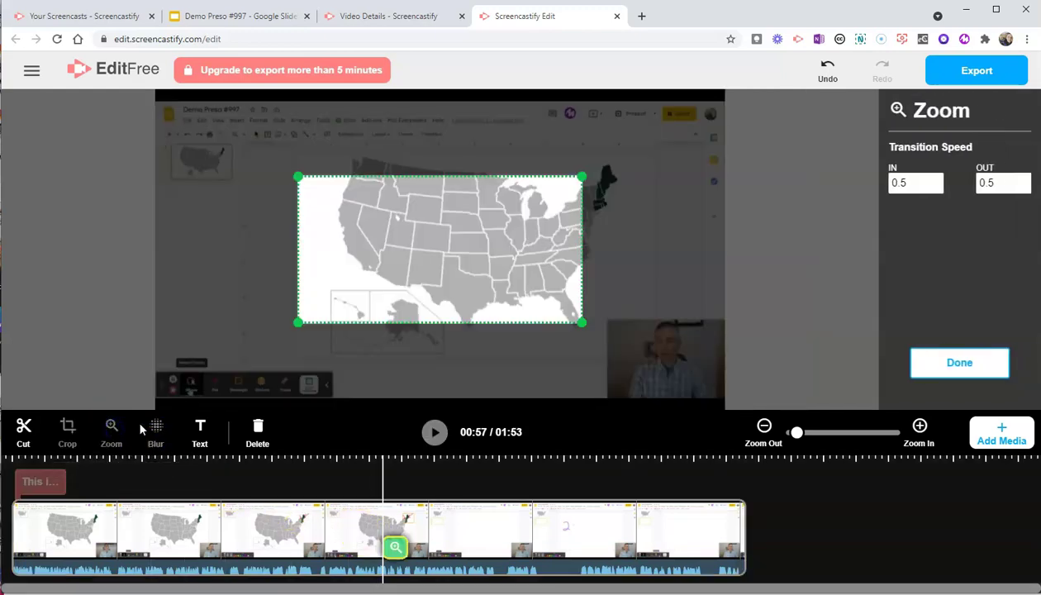
left_click_drag(459, 240, 532, 220)
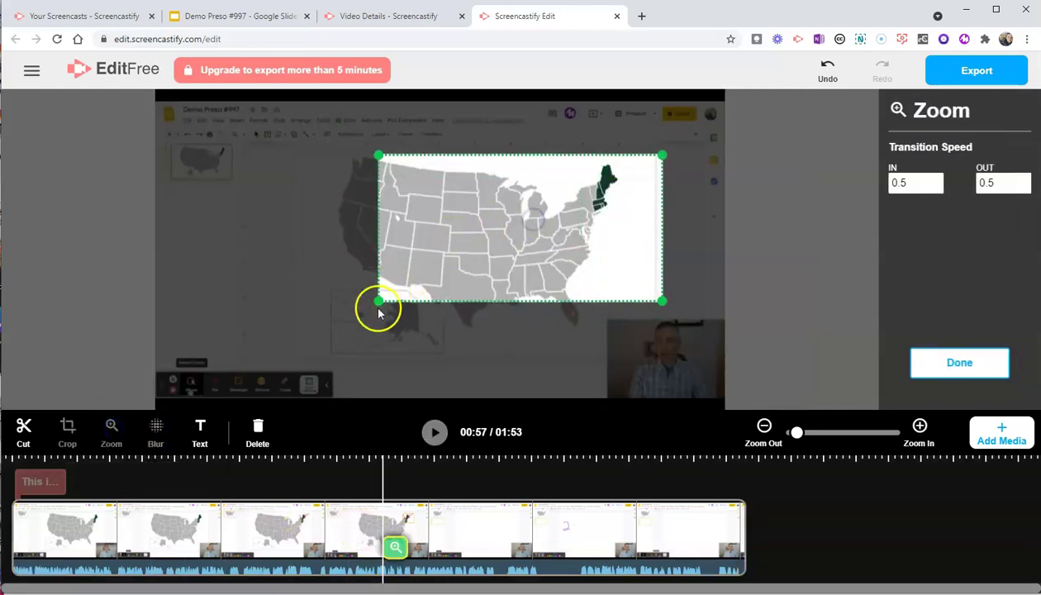
left_click_drag(381, 303, 616, 223)
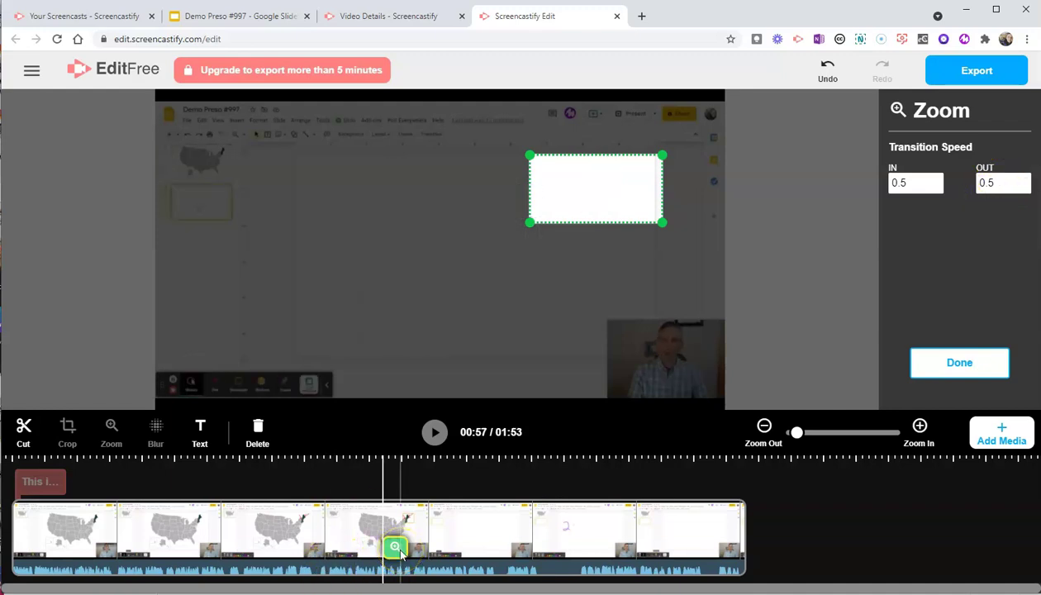
left_click(980, 363)
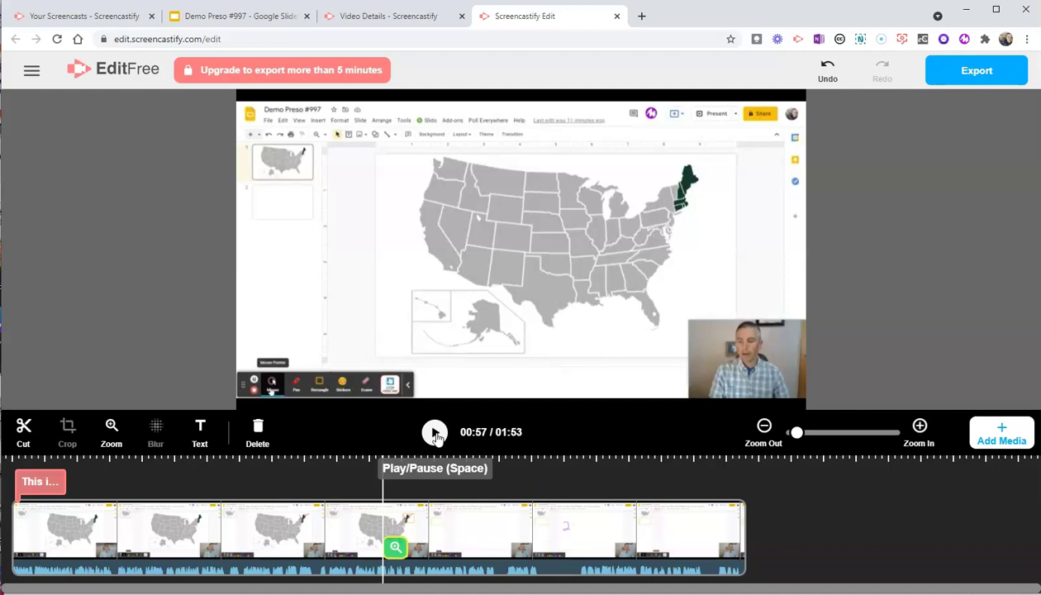
Preview the zoom and move the zoom effect earlier on the timeline
left_click(435, 434)
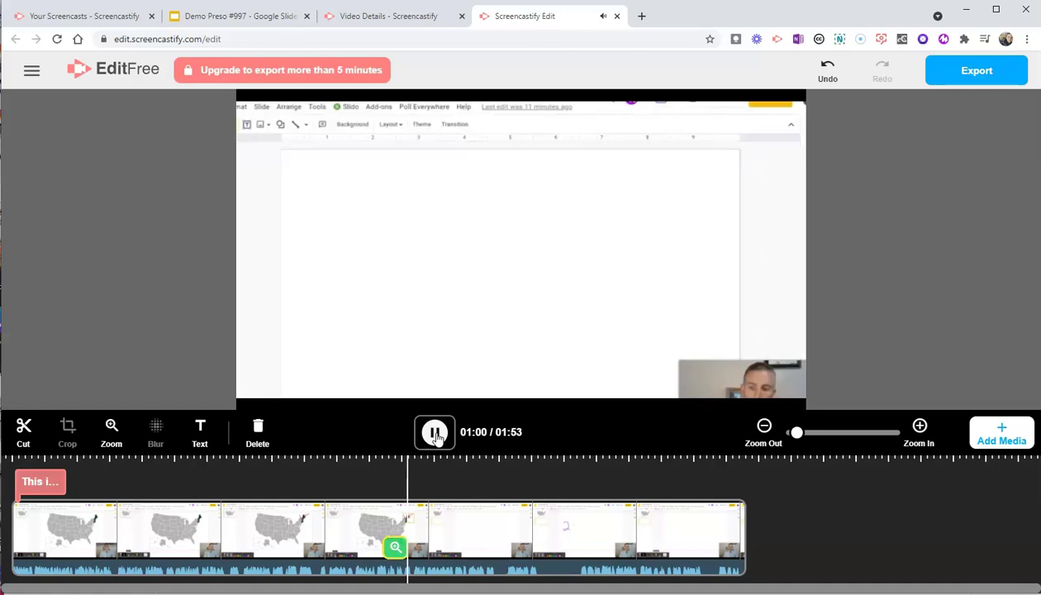
left_click(436, 434)
left_click(396, 548)
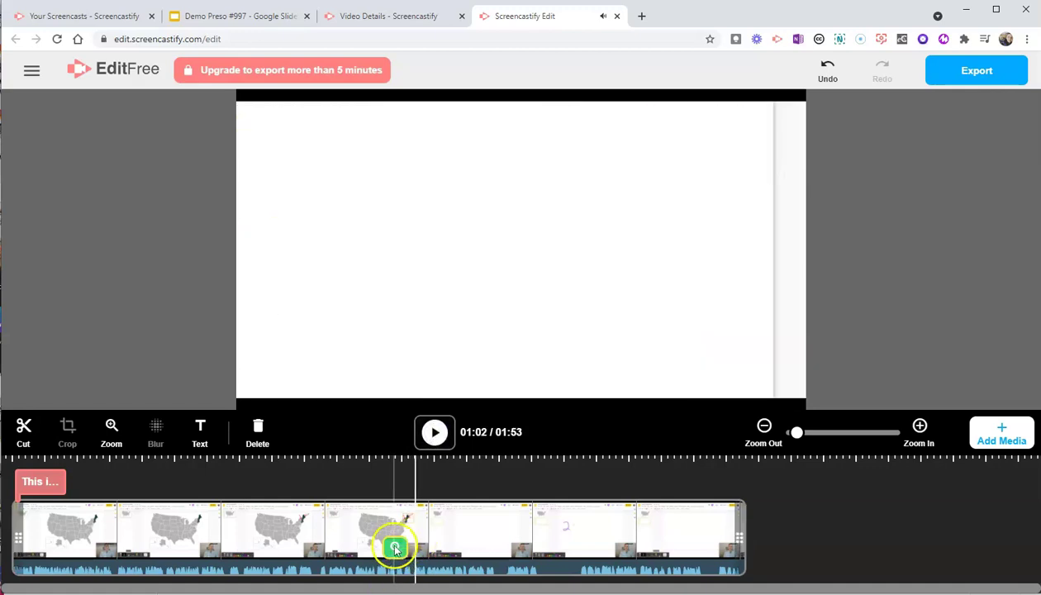
mouse_move(395, 547)
left_mouse_down()
mouse_move(371, 547)
mouse_move(376, 554)
left_mouse_up()
Recheck the zoom timing and extend its start back to around 00:50
left_click(360, 494)
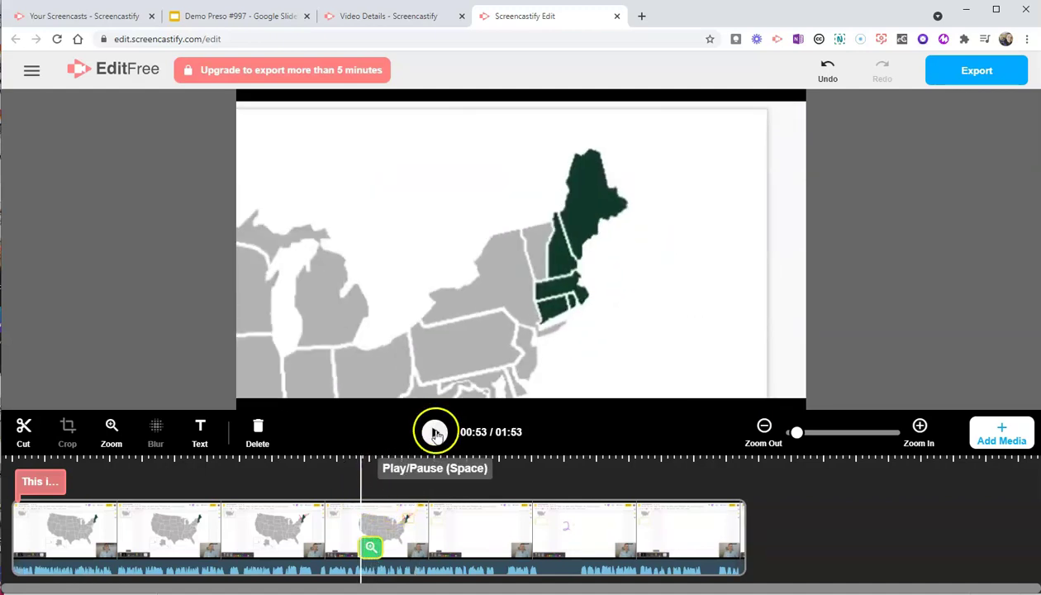
left_click(435, 433)
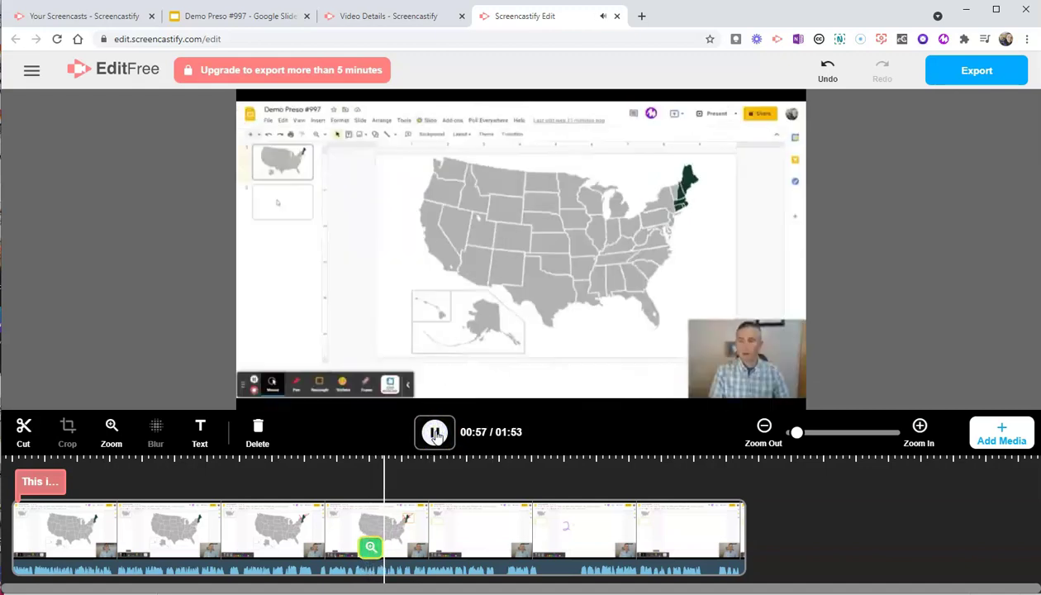
left_click(435, 433)
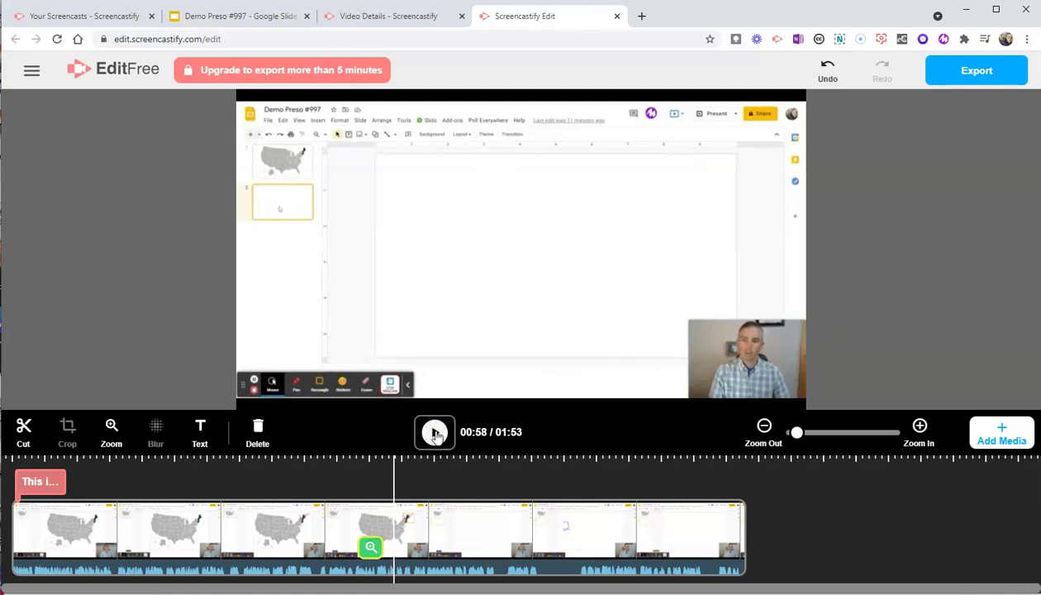
left_click(368, 548)
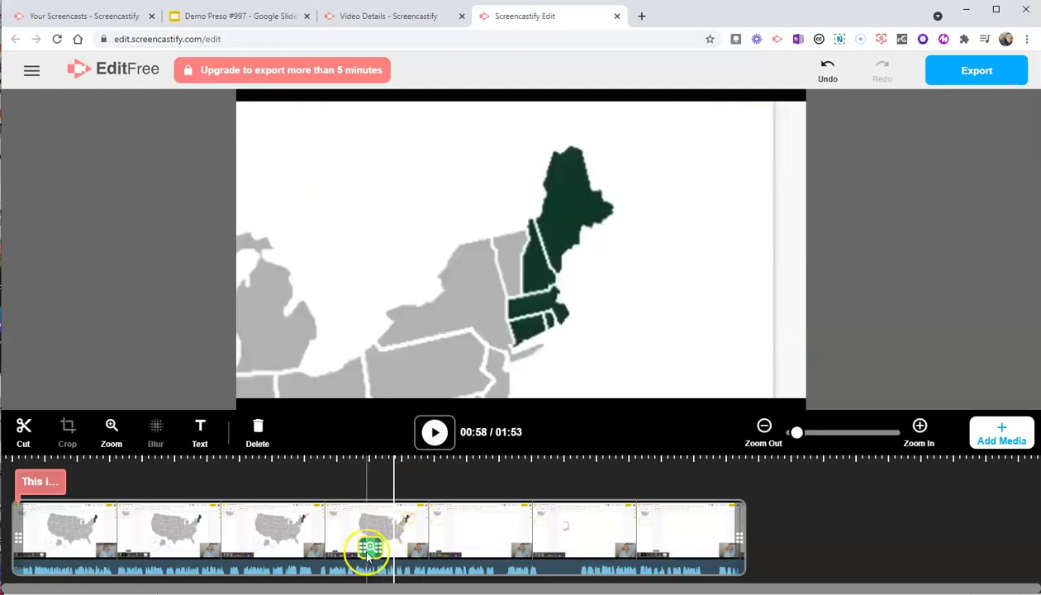
mouse_move(368, 548)
left_mouse_down()
mouse_move(349, 549)
mouse_move(383, 549)
mouse_move(342, 549)
left_mouse_up()
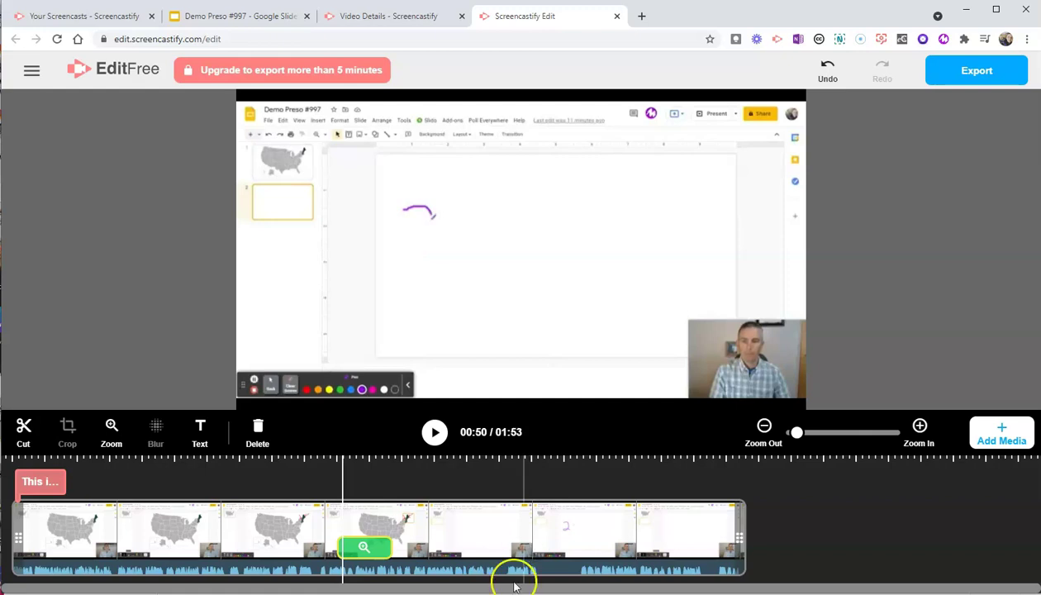
Add a blur at 01:16 and size it over the top-right share-button corner
left_click(510, 529)
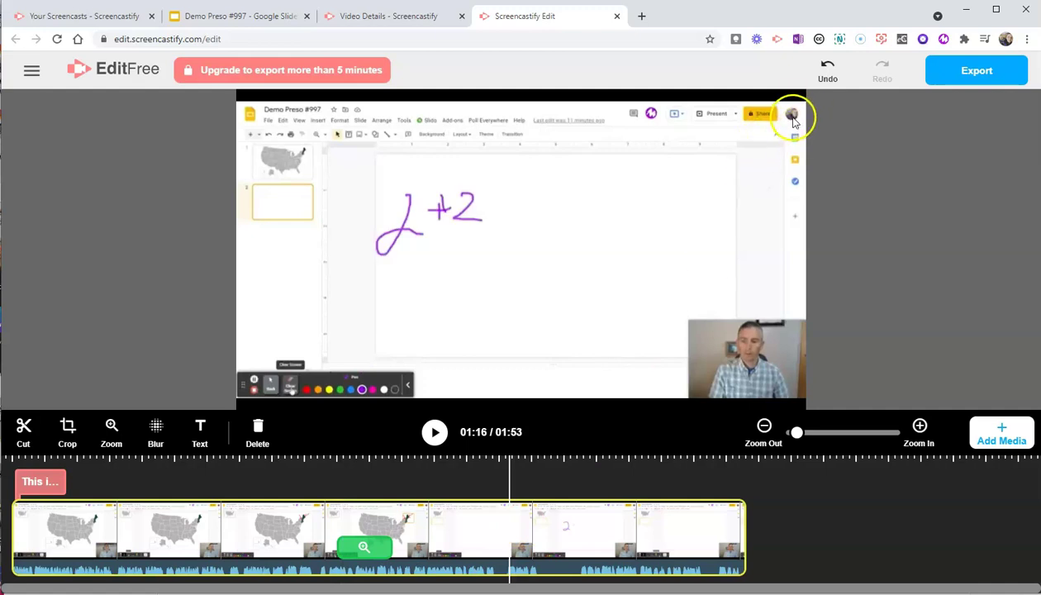
left_click(157, 429)
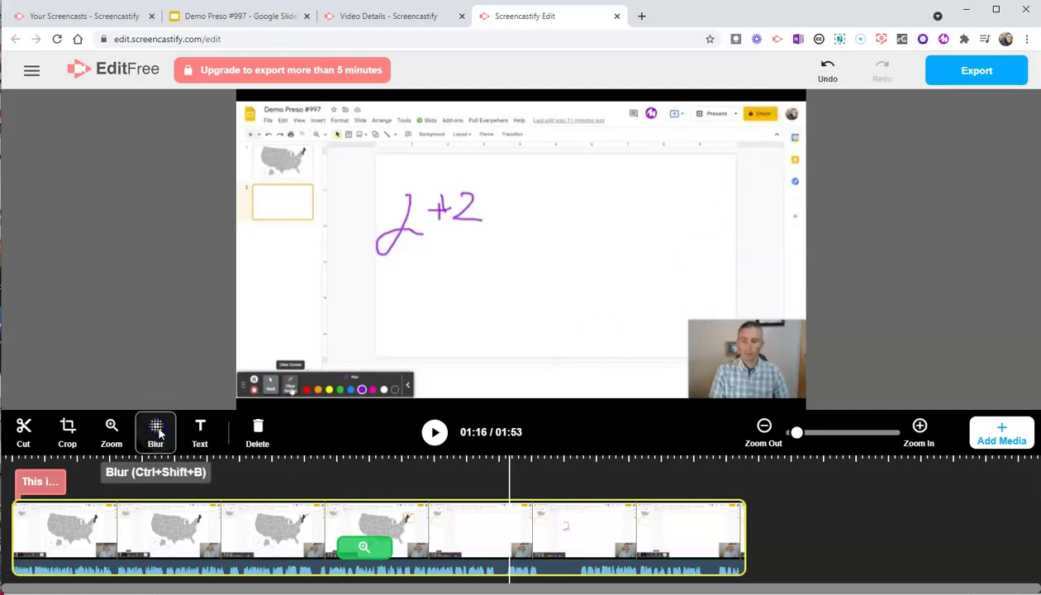
left_click(784, 115)
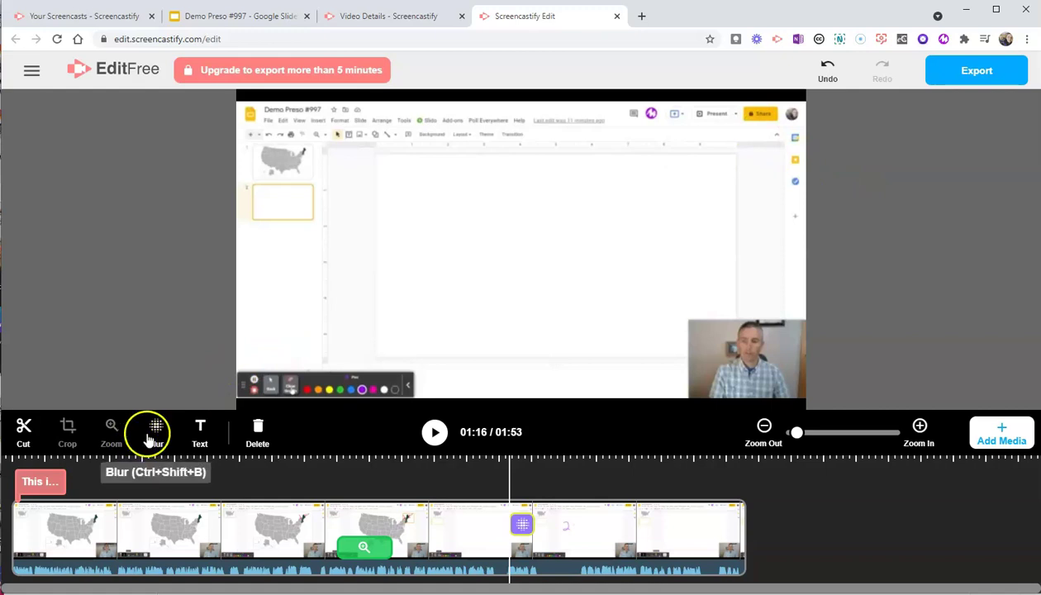
left_click(521, 527)
left_click_drag(430, 260, 688, 145)
left_click_drag(612, 160, 666, 129)
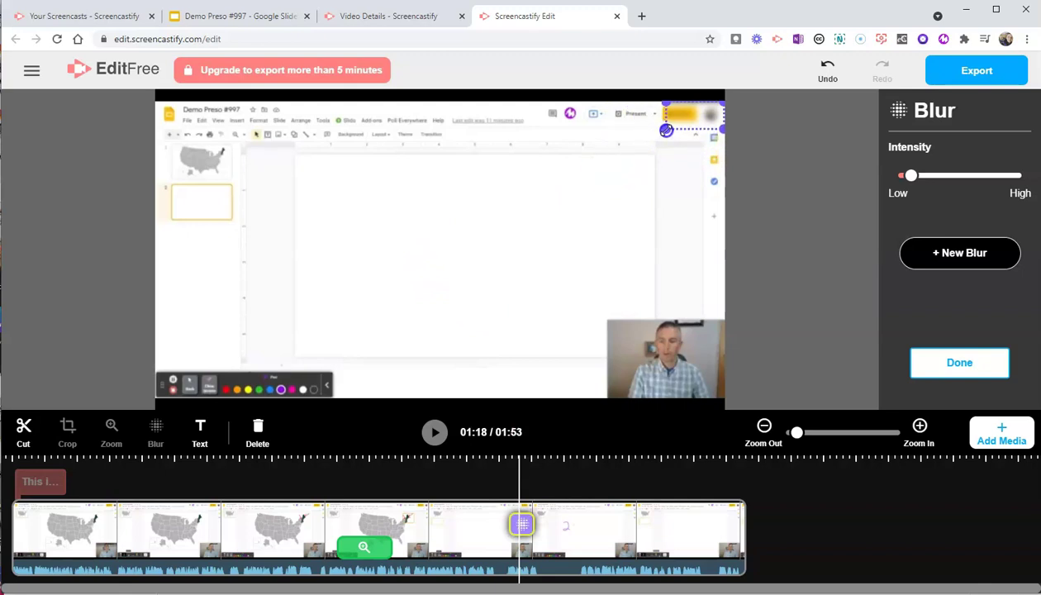
Stretch the blur clip to span the whole 1:53 video, start to end
left_click(513, 529)
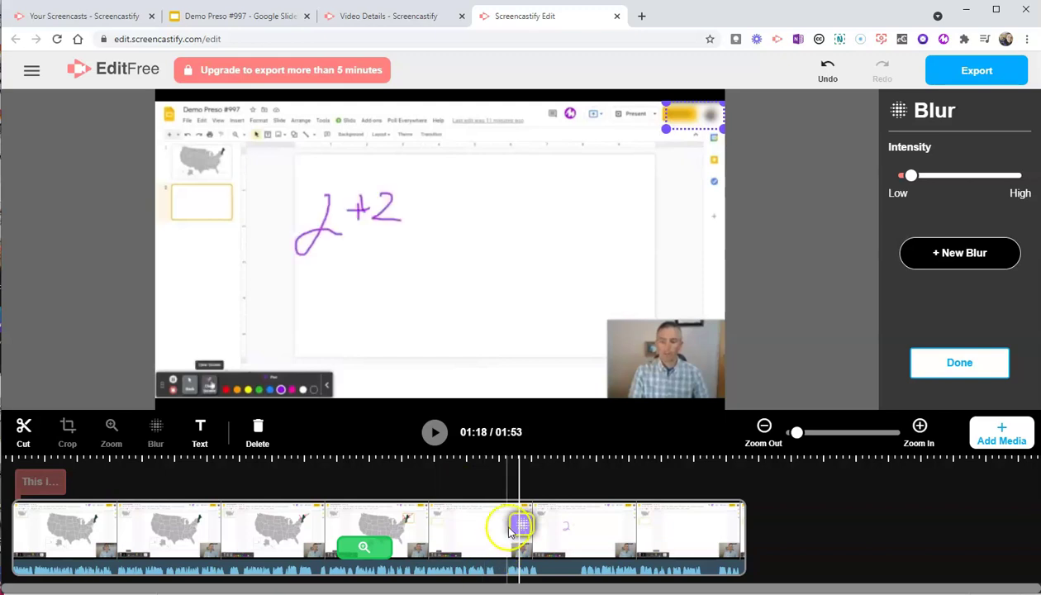
left_click_drag(514, 529, 18, 527)
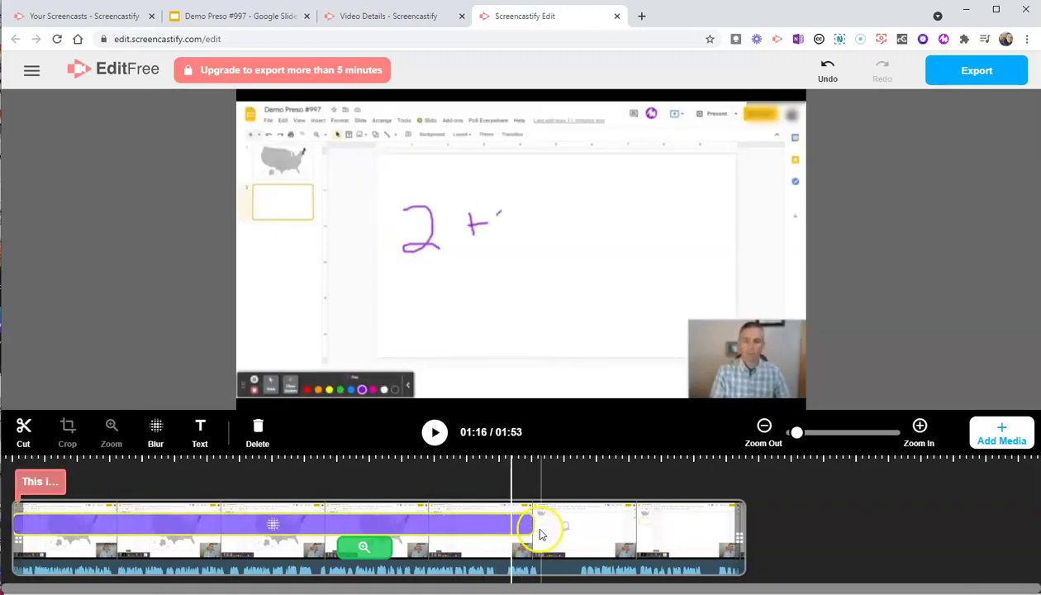
left_click_drag(531, 526, 739, 524)
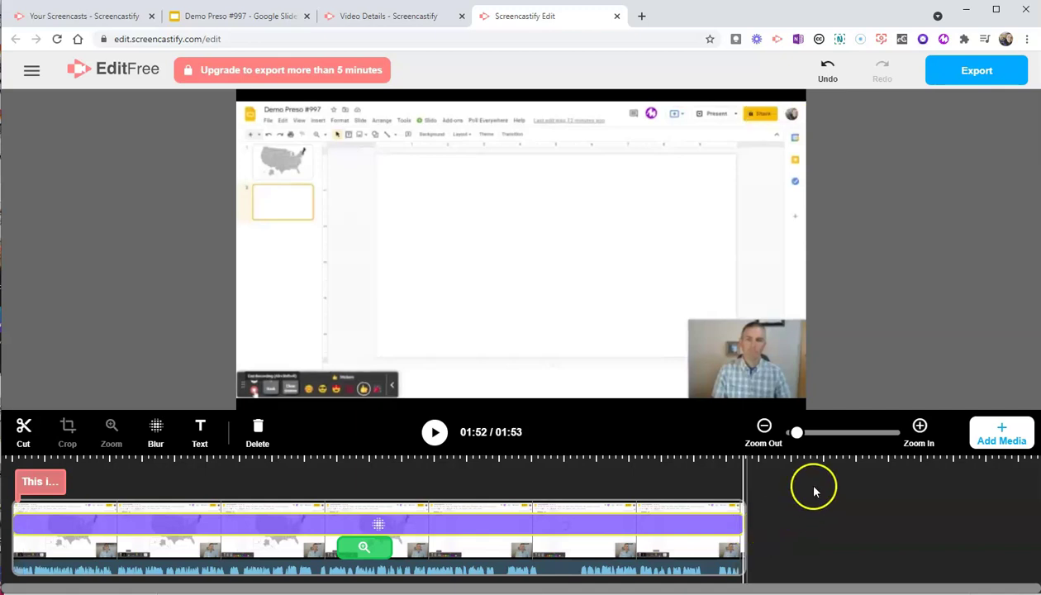
Export the video as an MP4 named 'Demo Video 997' and download it
left_click(977, 73)
left_click(948, 110)
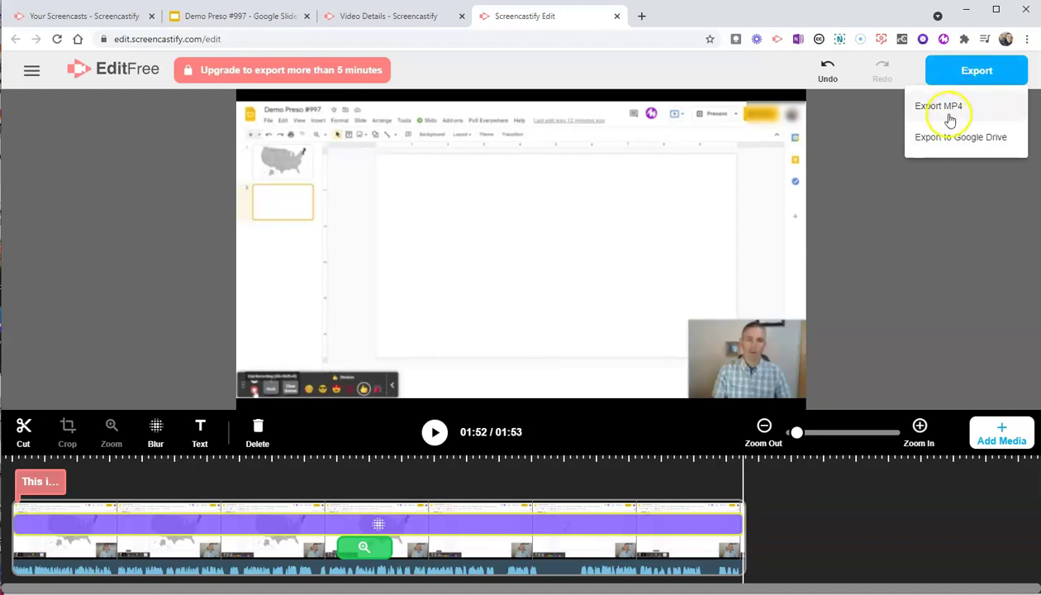
left_click(948, 109)
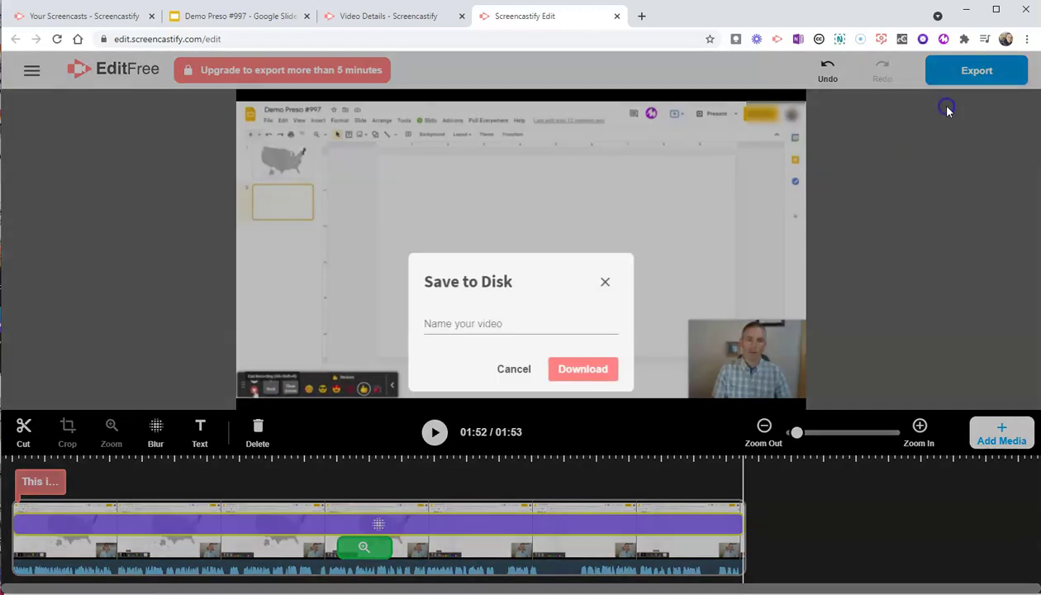
left_click(477, 320)
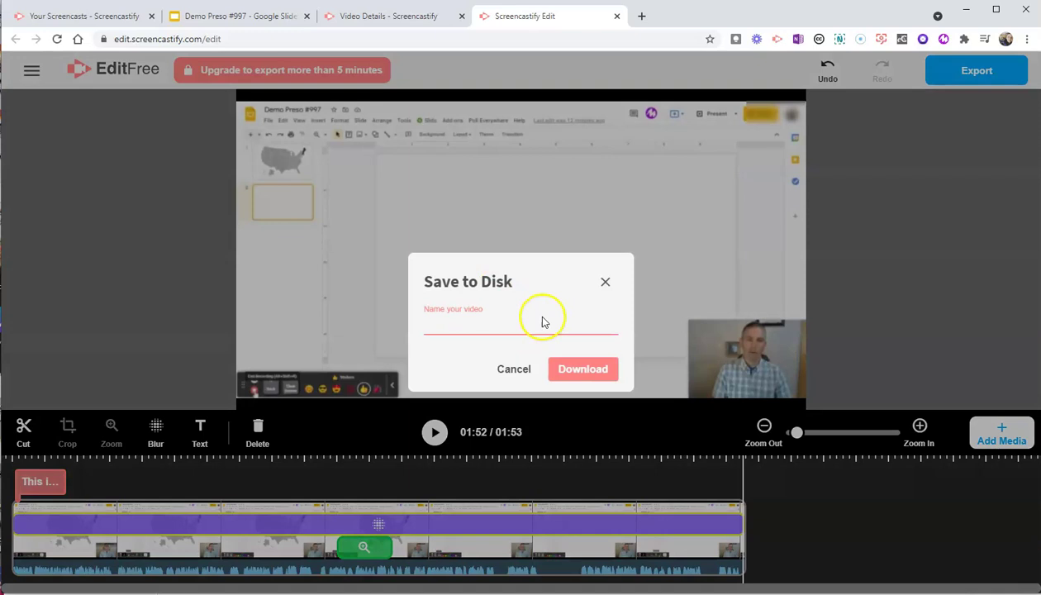
type("Demo Vio")
type("eo ")
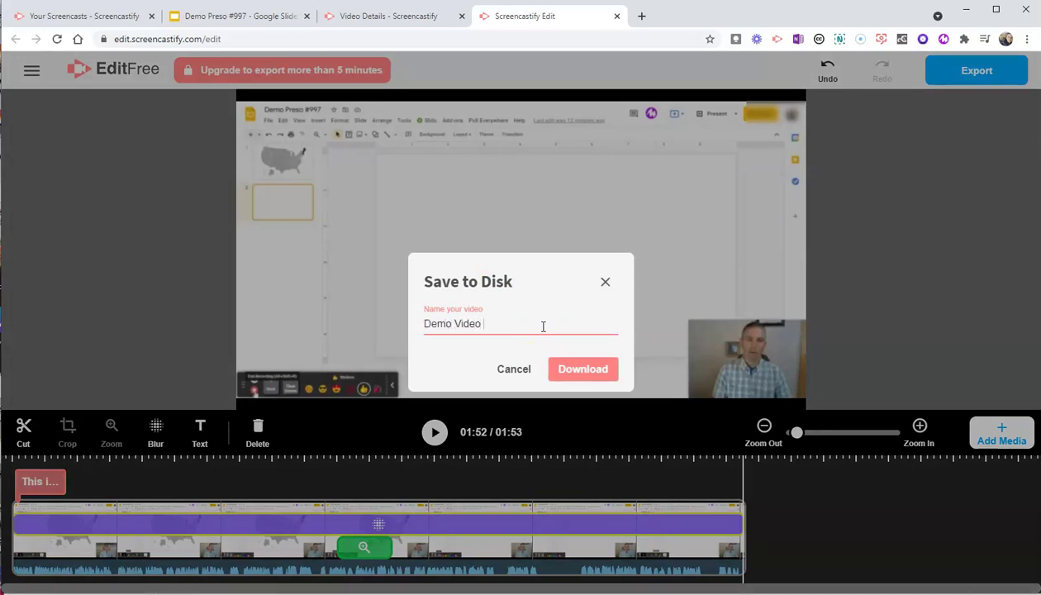
type("997")
left_click(582, 371)
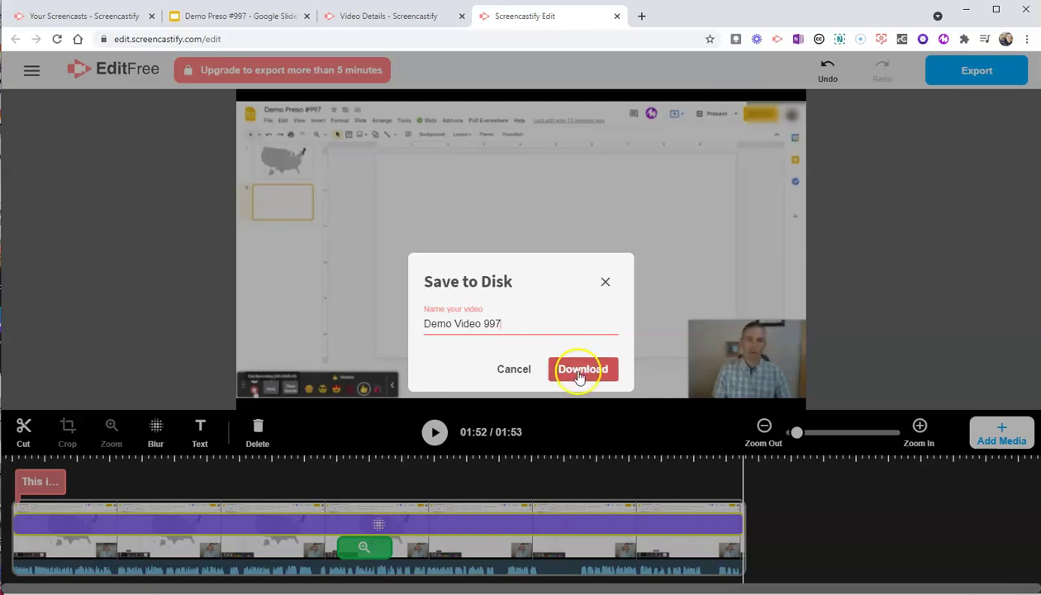